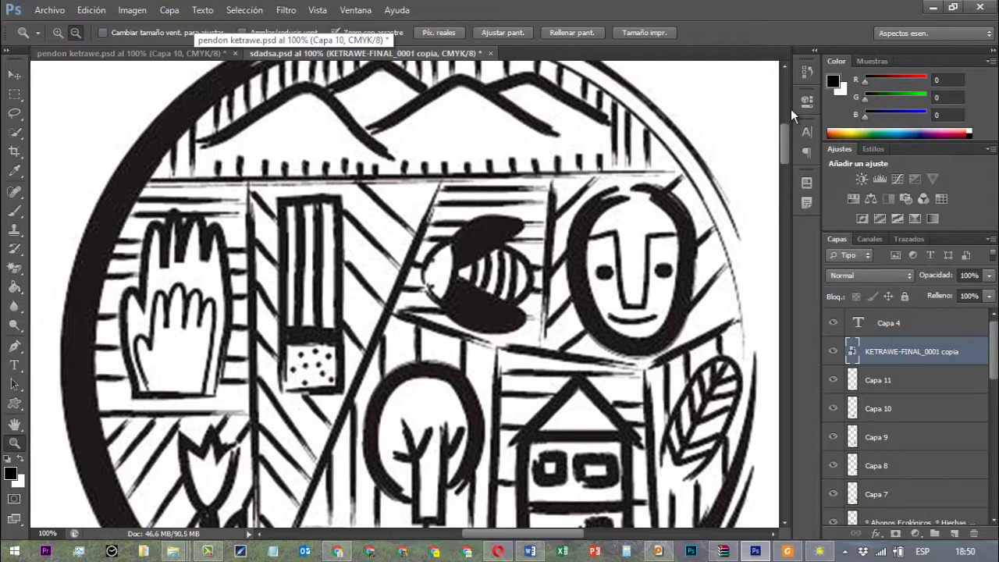
Step: Zoom the pendon ketrawe poster out to 25% to see the whole logo, then switch to KETRAWE-FINAL.pdf
{"action": "left_click", "coordinate": [131, 53]}
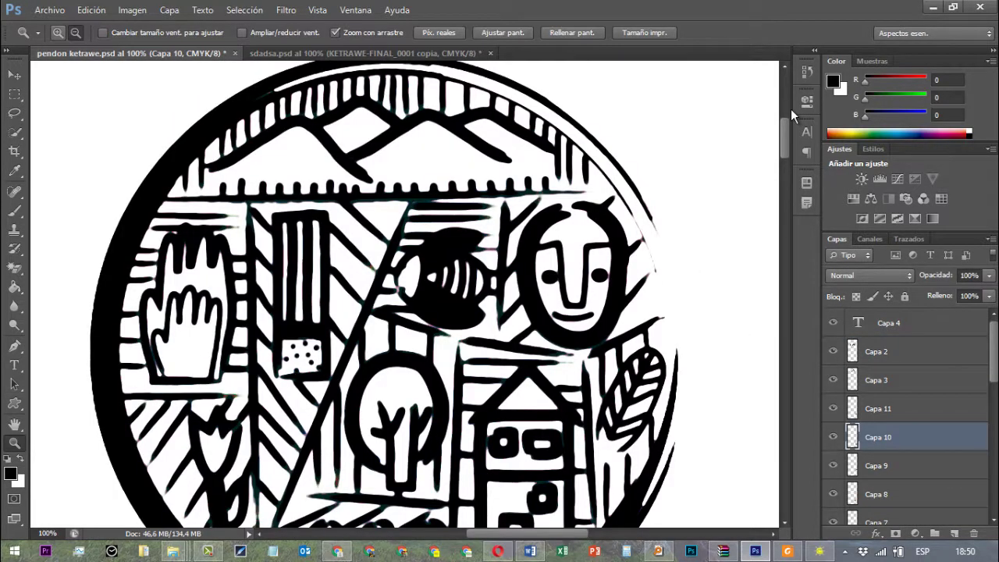
{"action": "key", "text": "alt"}
{"action": "left_click", "coordinate": [791, 110], "text": "alt"}
{"action": "left_click", "coordinate": [791, 109], "text": "alt"}
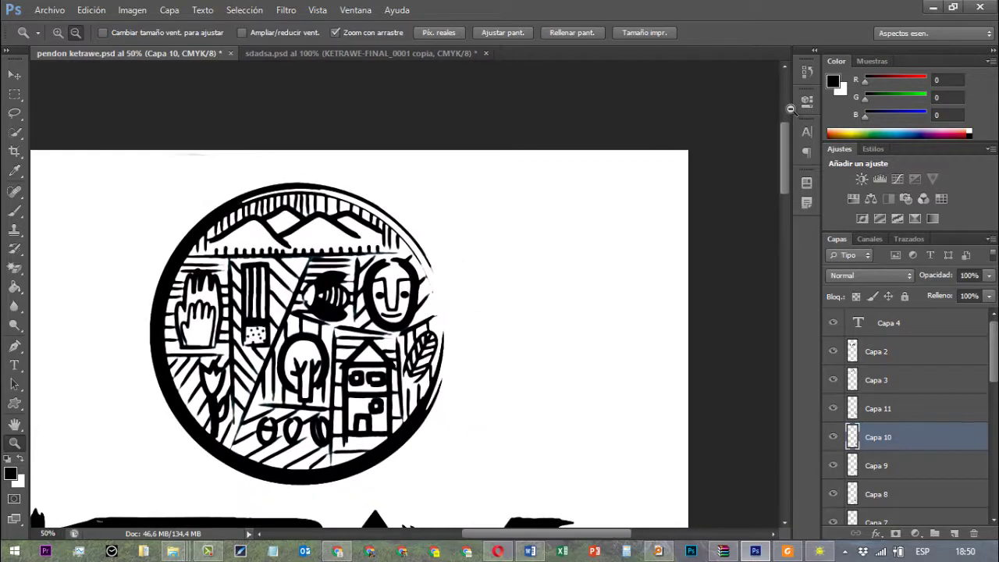
{"action": "left_click", "coordinate": [791, 109], "text": "alt"}
{"action": "left_click", "coordinate": [791, 109], "text": "alt"}
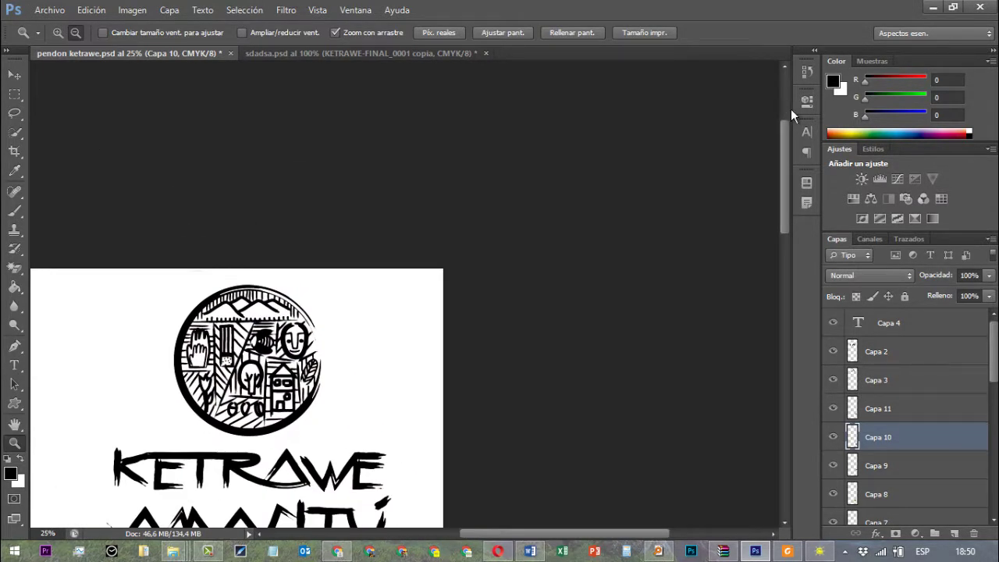
{"action": "scroll", "coordinate": [791, 109], "scroll_direction": "left", "scroll_amount": 3}
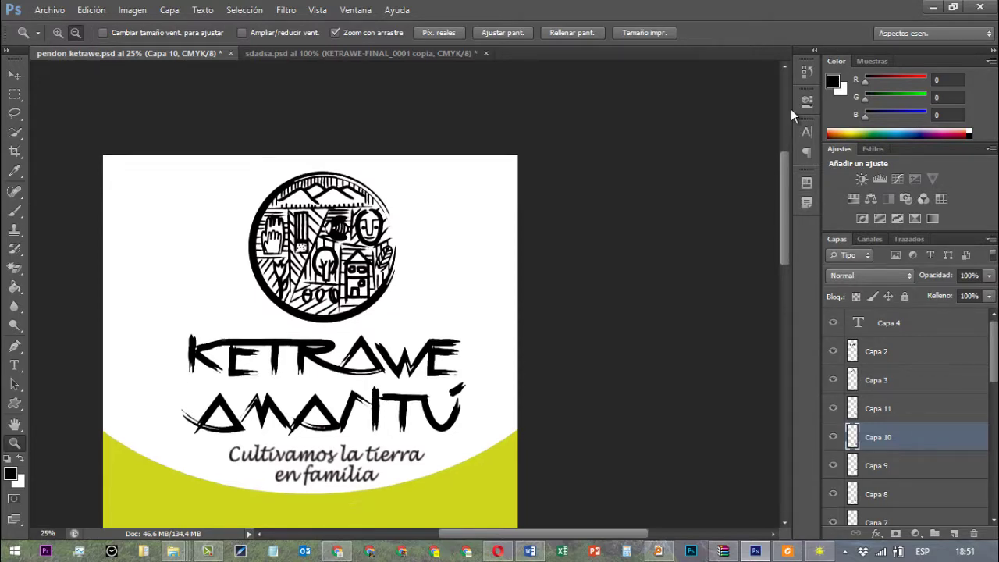
{"action": "scroll", "coordinate": [791, 113], "scroll_direction": "down", "scroll_amount": 3}
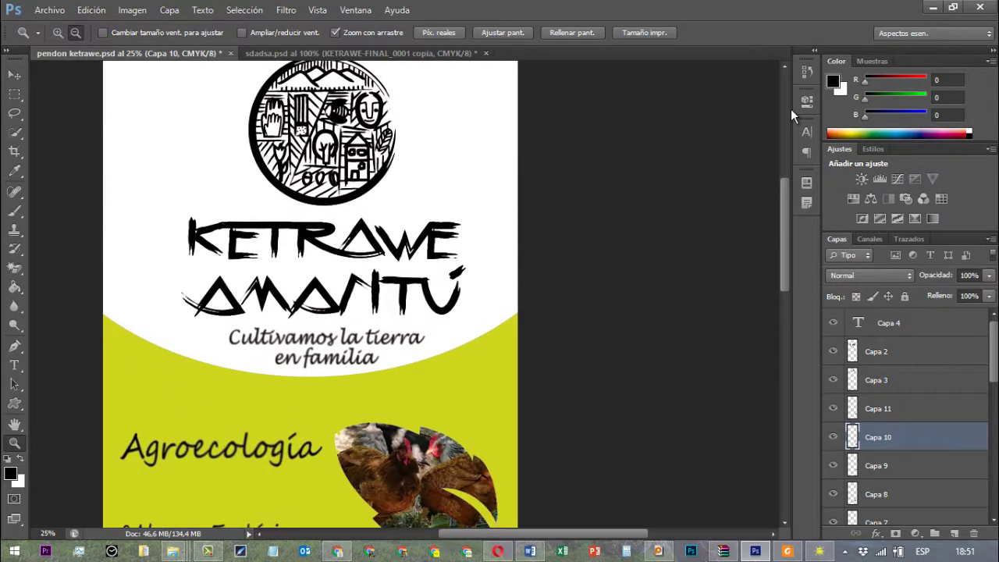
{"action": "key", "text": "alt+Tab"}
Step: Scroll through the KETRAWE-FINAL.pdf logo pages in Foxit Reader
{"action": "scroll", "coordinate": [791, 115], "scroll_direction": "up", "scroll_amount": 2}
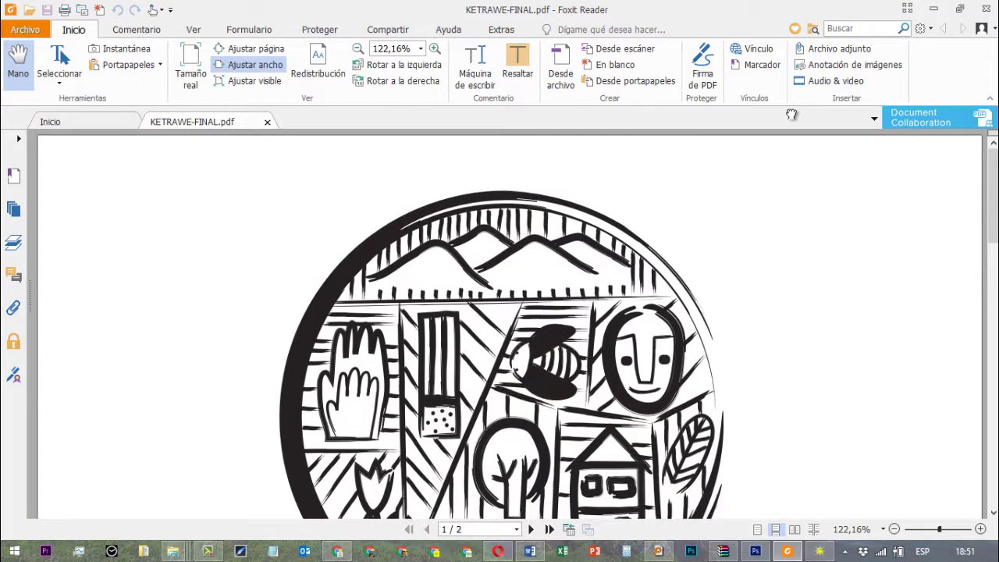
{"action": "scroll", "coordinate": [791, 116], "scroll_direction": "down", "scroll_amount": 2}
{"action": "scroll", "coordinate": [791, 115], "scroll_direction": "down", "scroll_amount": 4}
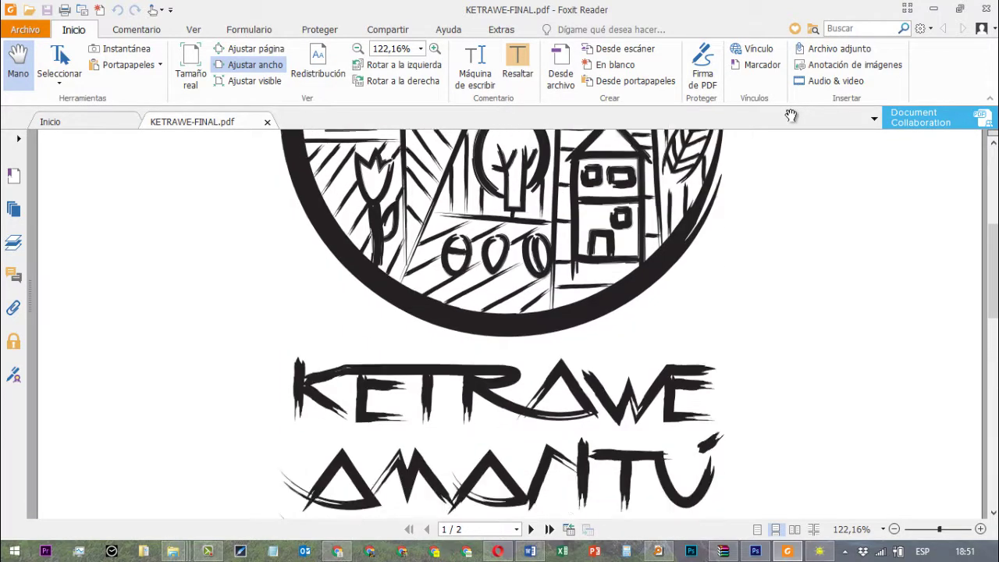
{"action": "scroll", "coordinate": [791, 116], "scroll_direction": "up", "scroll_amount": 2}
{"action": "scroll", "coordinate": [791, 116], "scroll_direction": "up", "scroll_amount": 4}
{"action": "scroll", "coordinate": [791, 115], "scroll_direction": "up", "scroll_amount": 2}
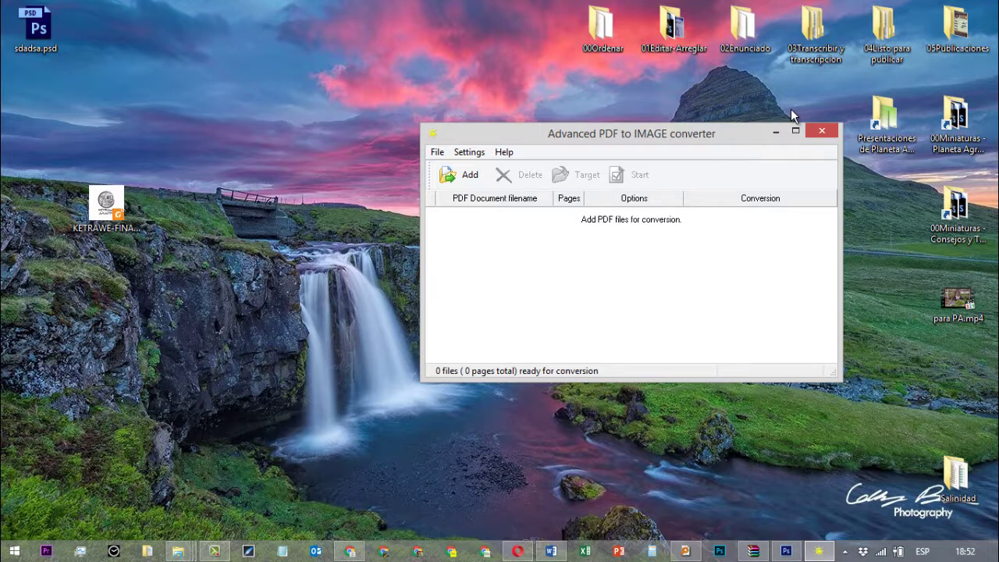
Step: View and close the converter's Help > About information
{"action": "key", "text": "alt+h"}
{"action": "key", "text": "Up"}
{"action": "key", "text": "Return"}
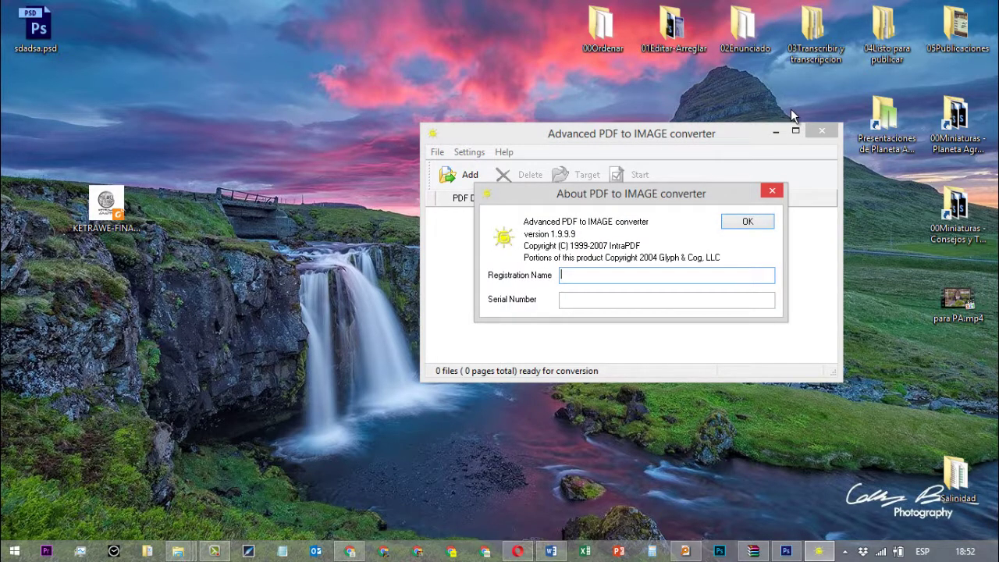
{"action": "key", "text": "Escape"}
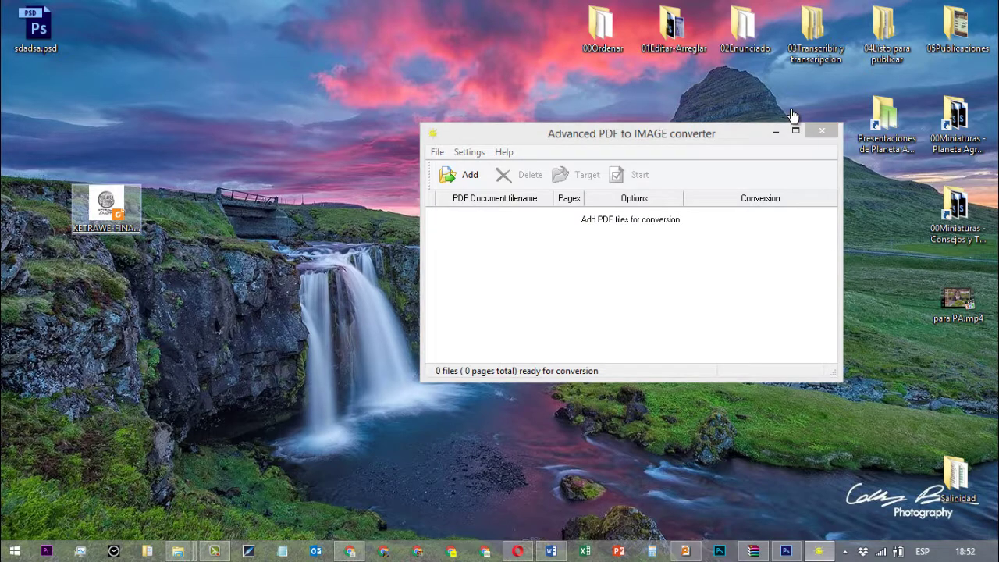
Step: Convert both pages of KETRAWE-FINAL.pdf into JPG images on the desktop
{"action": "left_click_drag", "start_coordinate": [106, 204], "coordinate": [399, 239]}
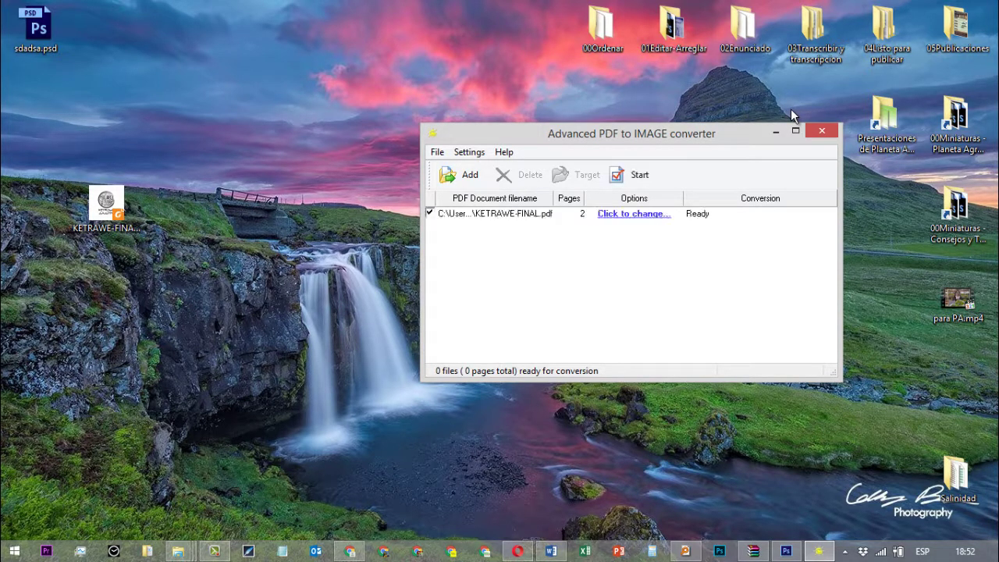
{"action": "key", "text": "Return"}
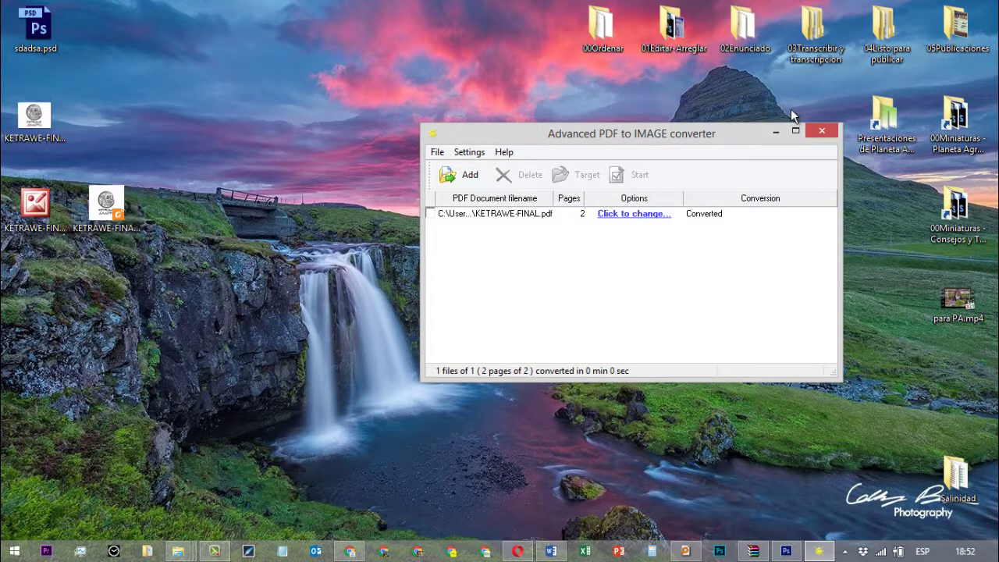
{"action": "left_click", "coordinate": [792, 115]}
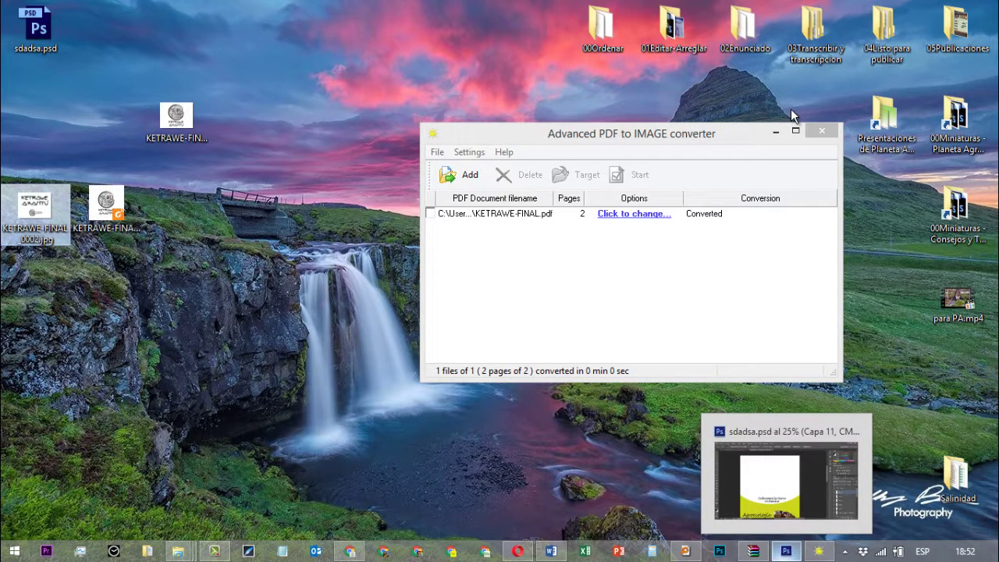
Step: Create a blank 1080 × 1045 pixel document, Sin título-1, in Photoshop
{"action": "left_click", "coordinate": [786, 551]}
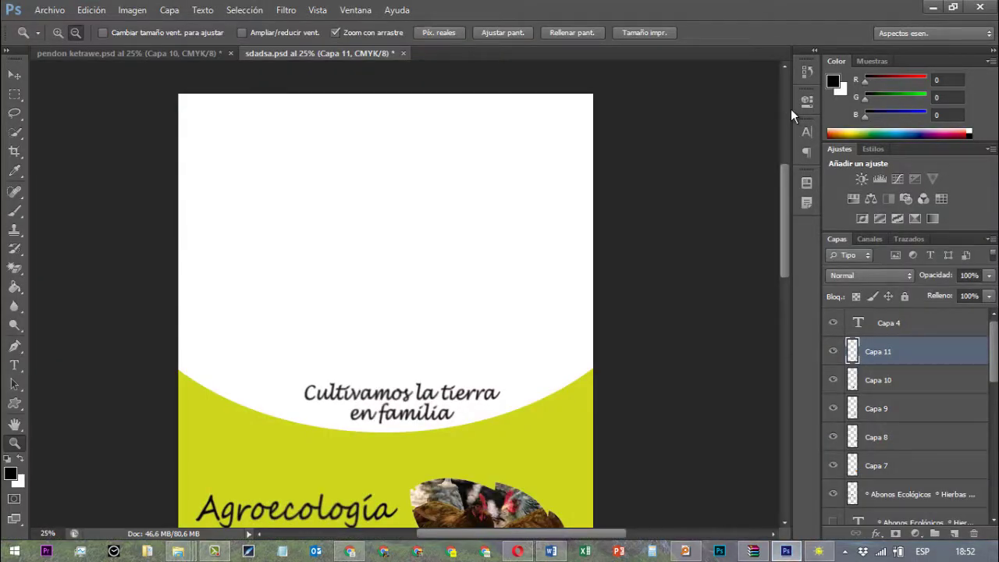
{"action": "key", "text": "alt+a"}
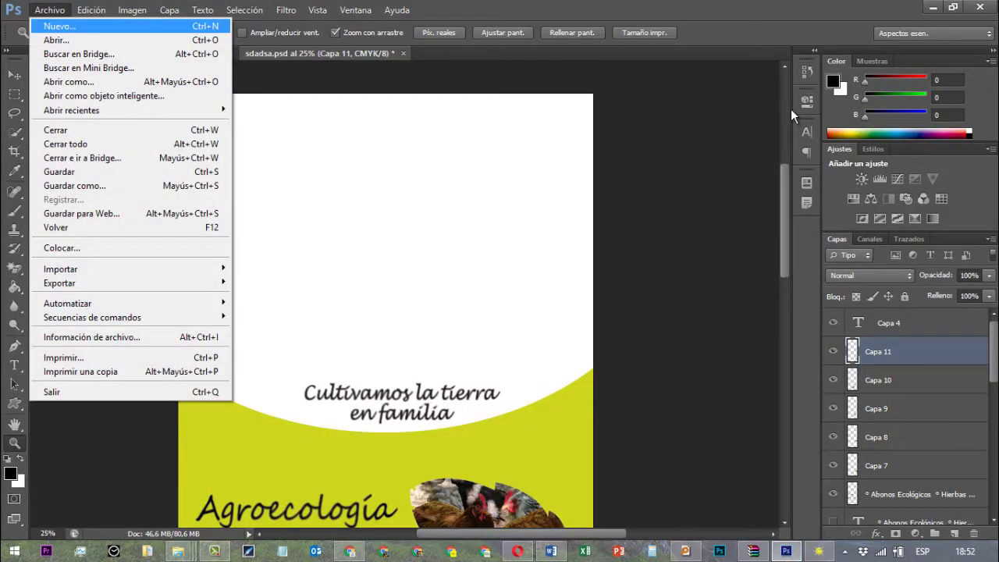
{"action": "key", "text": "Return"}
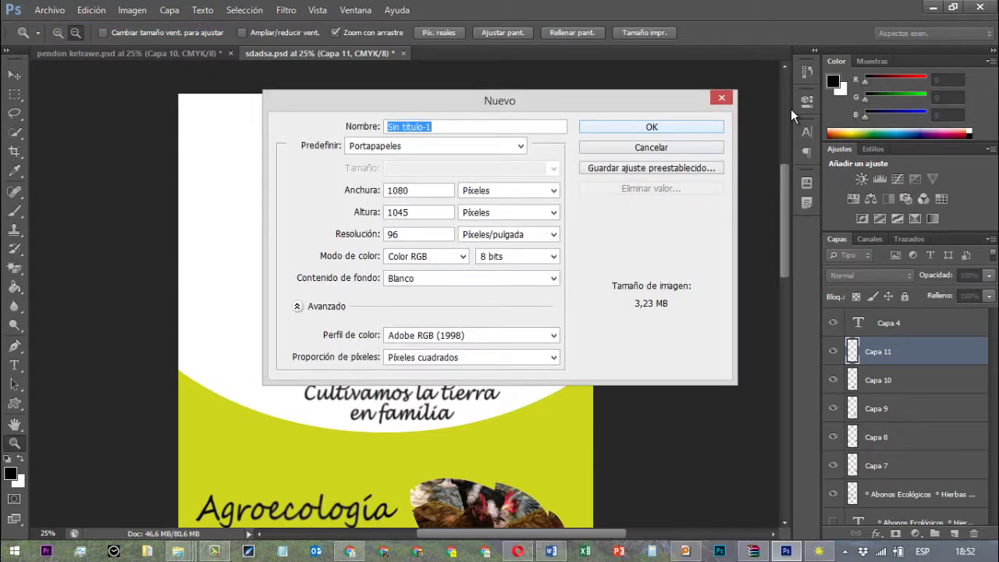
{"action": "key", "text": "Return"}
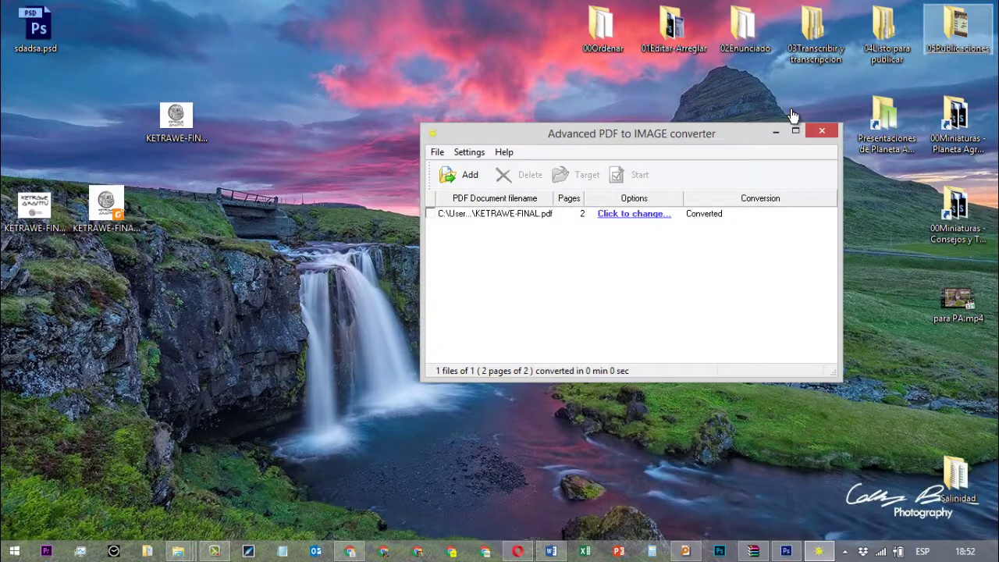
Step: Drag the converted KETRAWE-FINAL_0001 image from the desktop into the sdadsa poster
{"action": "mouse_move", "coordinate": [176, 121]}
{"action": "left_mouse_down"}
{"action": "mouse_move", "coordinate": [652, 426]}
{"action": "mouse_move", "coordinate": [789, 552]}
{"action": "left_mouse_up"}
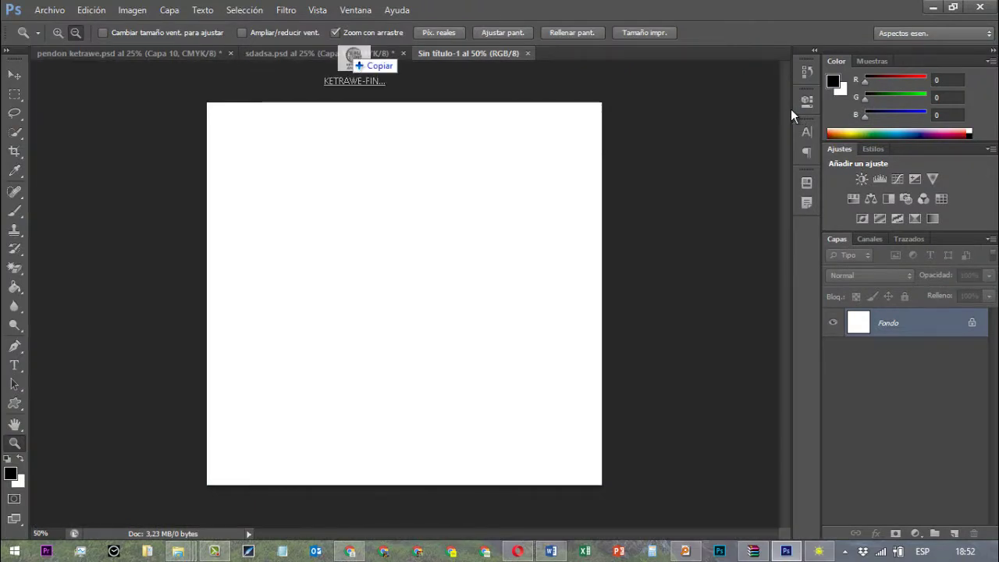
{"action": "mouse_move", "coordinate": [788, 551]}
{"action": "left_mouse_down"}
{"action": "mouse_move", "coordinate": [341, 55]}
{"action": "mouse_move", "coordinate": [790, 109]}
{"action": "left_mouse_up"}
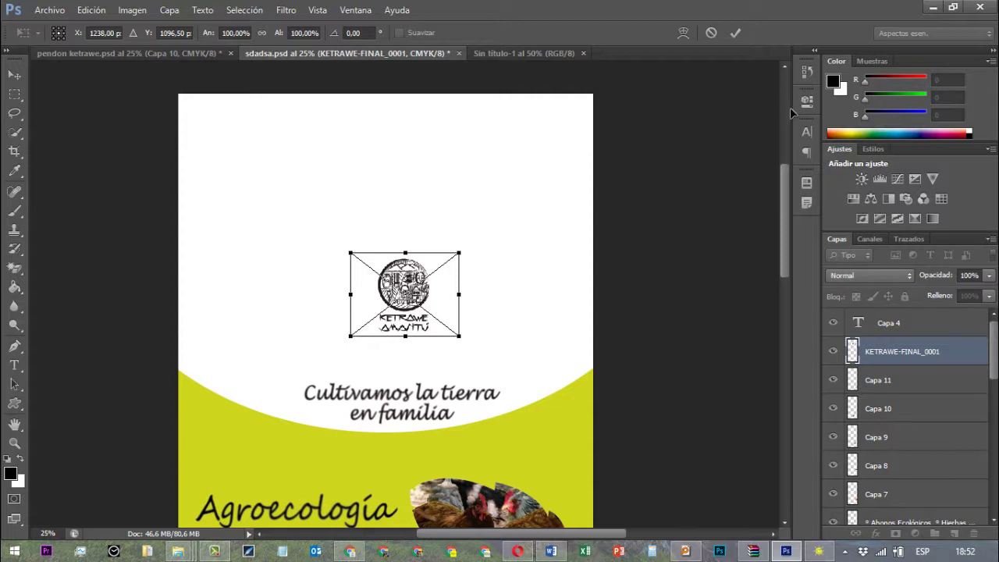
Step: Nudge the placed KETRAWE logo slightly up and left on the sdadsa poster
{"action": "left_click_drag", "start_coordinate": [406, 294], "coordinate": [396, 281]}
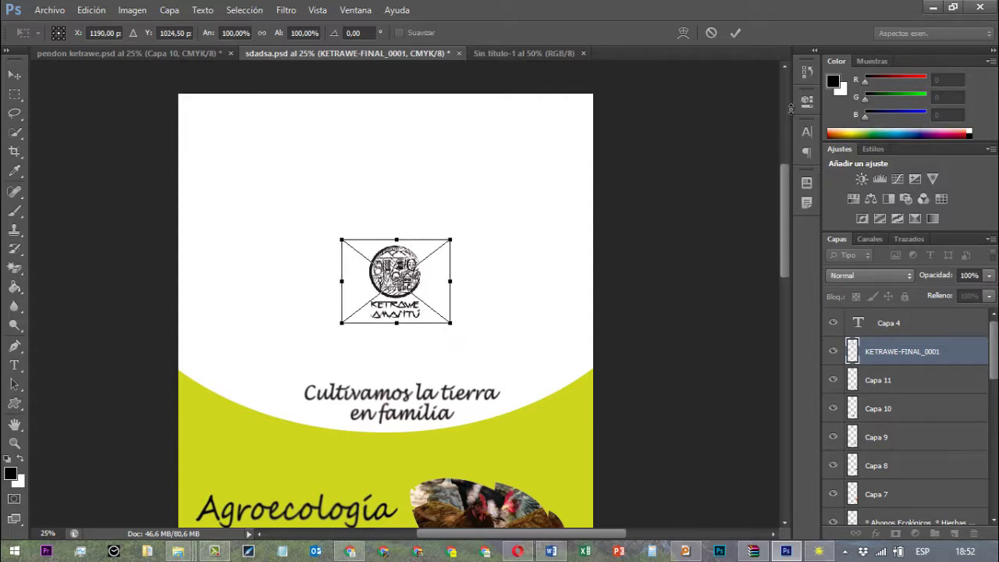
{"action": "scroll", "coordinate": [791, 111], "scroll_direction": "down", "scroll_amount": 2}
{"action": "scroll", "coordinate": [792, 114], "scroll_direction": "down", "scroll_amount": 3}
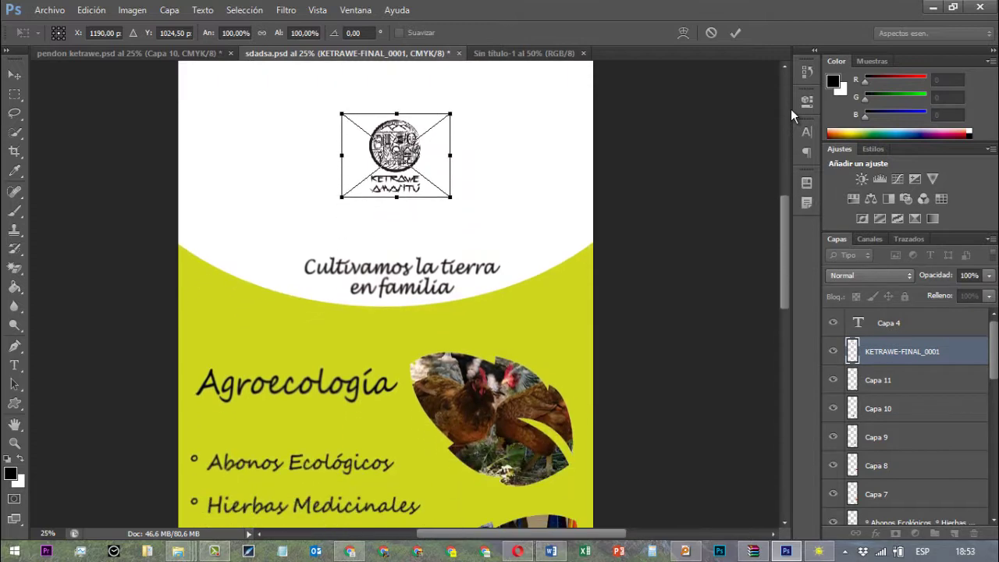
{"action": "scroll", "coordinate": [791, 114], "scroll_direction": "down", "scroll_amount": 3}
{"action": "scroll", "coordinate": [791, 114], "scroll_direction": "down", "scroll_amount": 2}
{"action": "scroll", "coordinate": [791, 112], "scroll_direction": "up", "scroll_amount": 5}
{"action": "scroll", "coordinate": [791, 111], "scroll_direction": "up", "scroll_amount": 3}
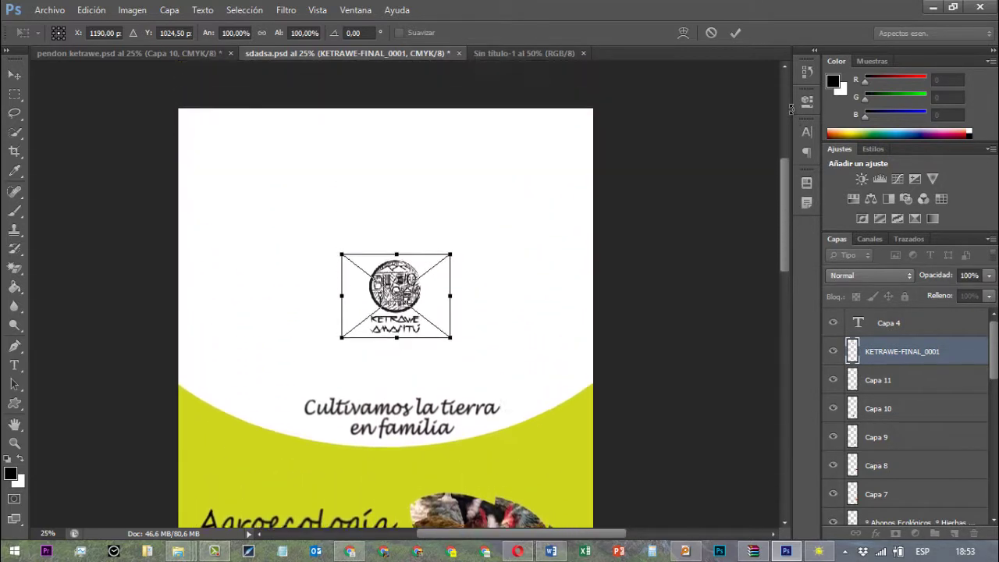
{"action": "scroll", "coordinate": [791, 111], "scroll_direction": "up", "scroll_amount": 1}
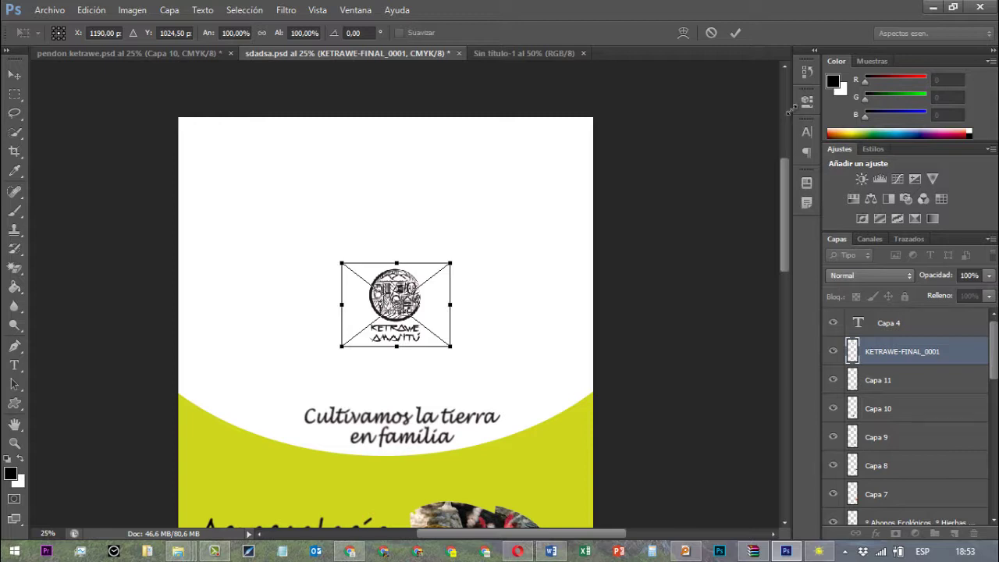
Step: Scale the logo proportionally to about 344.57% above the slogan and commit it
{"action": "left_click", "coordinate": [261, 33]}
{"action": "left_click_drag", "start_coordinate": [451, 263], "coordinate": [791, 109]}
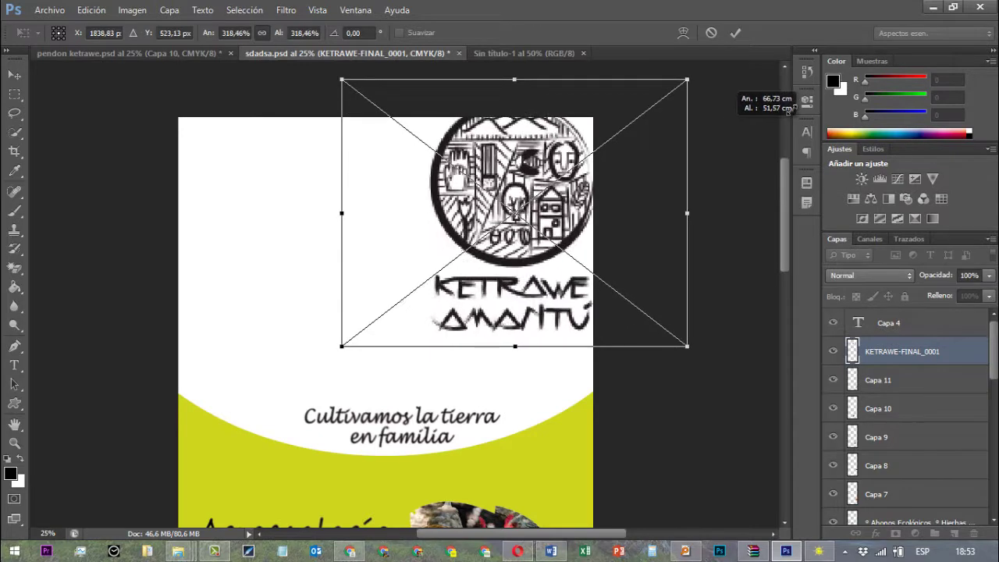
{"action": "left_click_drag", "start_coordinate": [524, 125], "coordinate": [407, 182]}
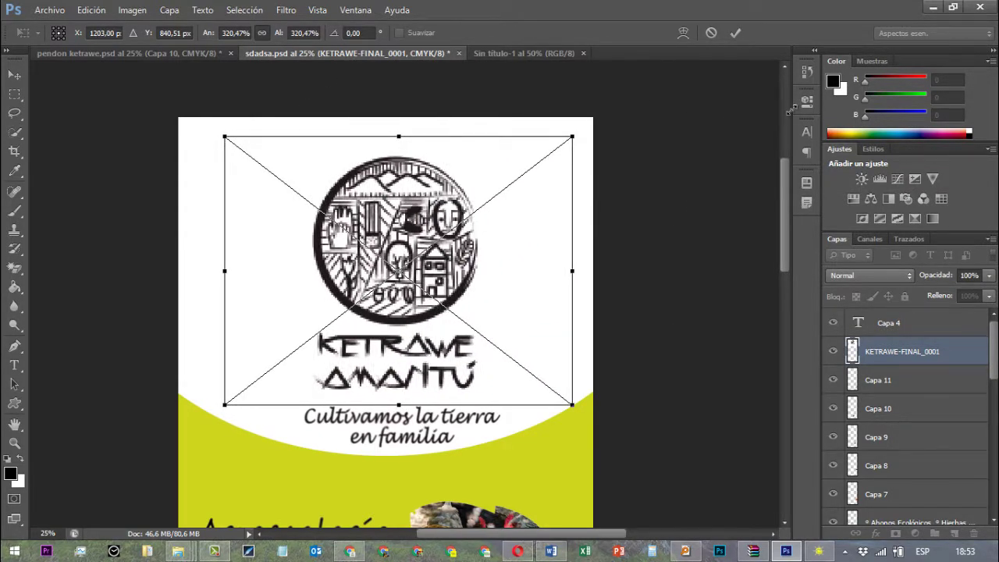
{"action": "left_click_drag", "start_coordinate": [572, 137], "coordinate": [605, 111]}
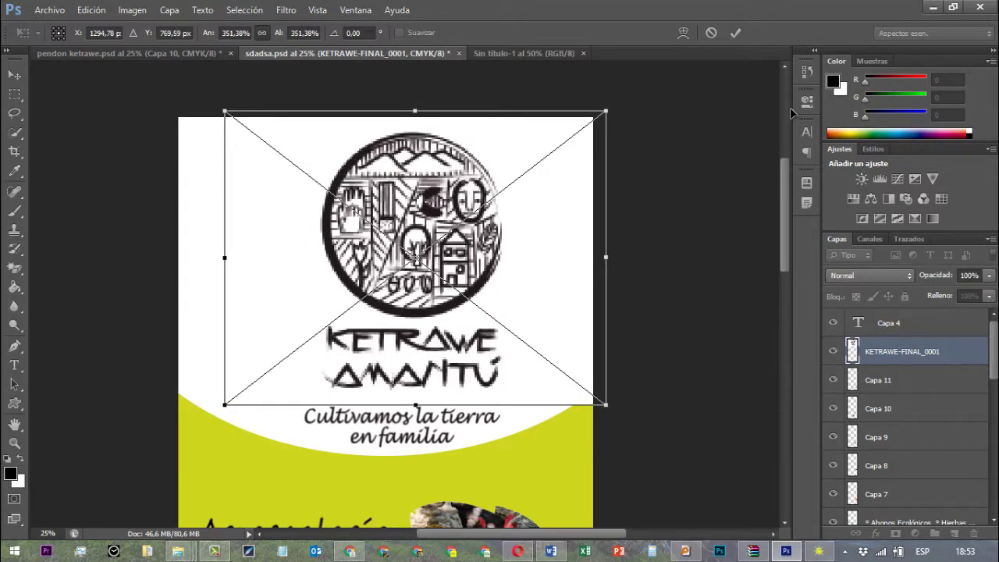
{"action": "left_click_drag", "start_coordinate": [415, 258], "coordinate": [396, 247]}
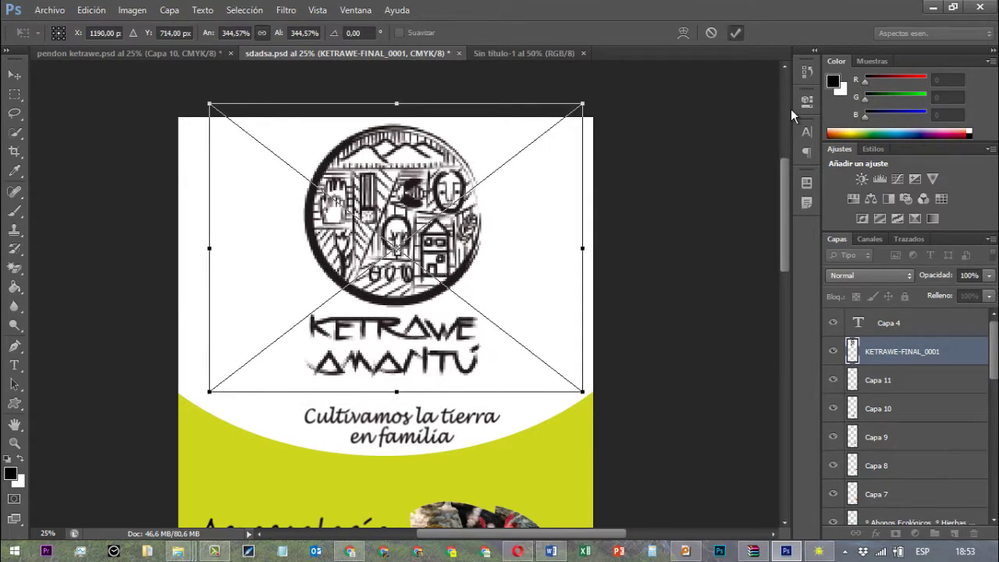
{"action": "key", "text": "Return"}
{"action": "key", "text": "z"}
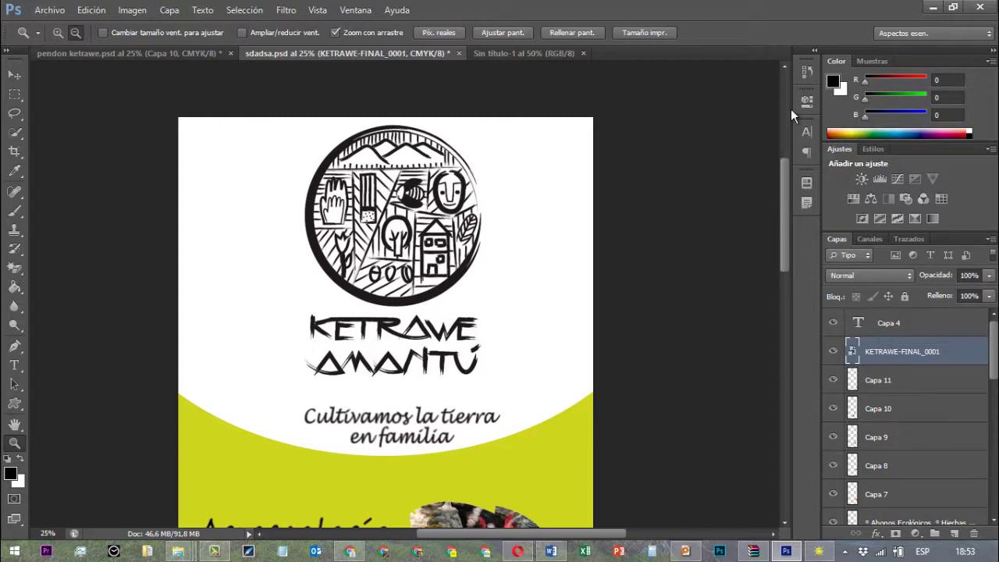
Step: Zoom in on the logo, then drag the KETRAWE-FINAL_0001 layer into Sin título-1
{"action": "key", "text": "alt"}
{"action": "key", "text": "ctrl+plus"}
{"action": "key", "text": "ctrl+plus"}
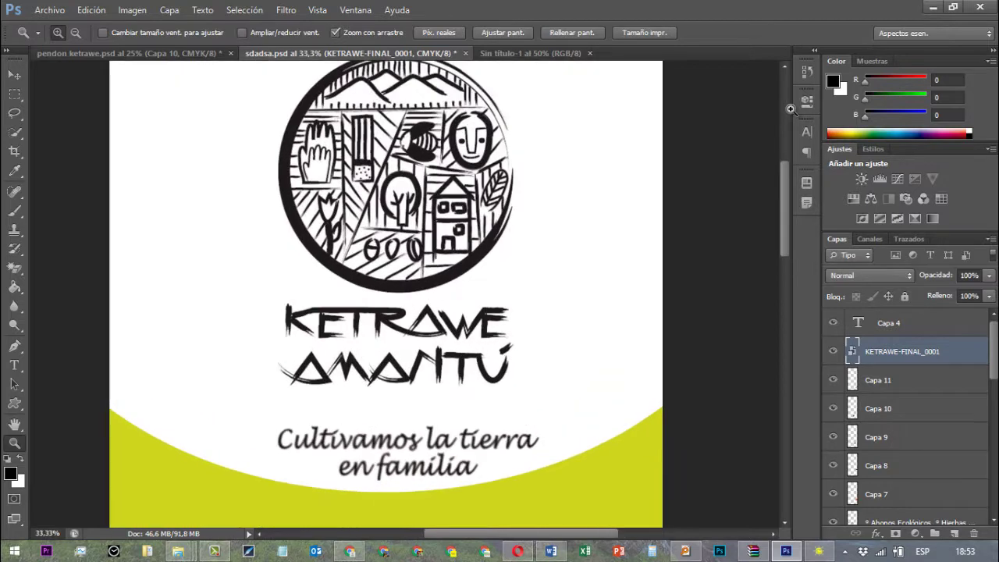
{"action": "key", "text": "ctrl+plus"}
{"action": "key", "text": "ctrl+plus"}
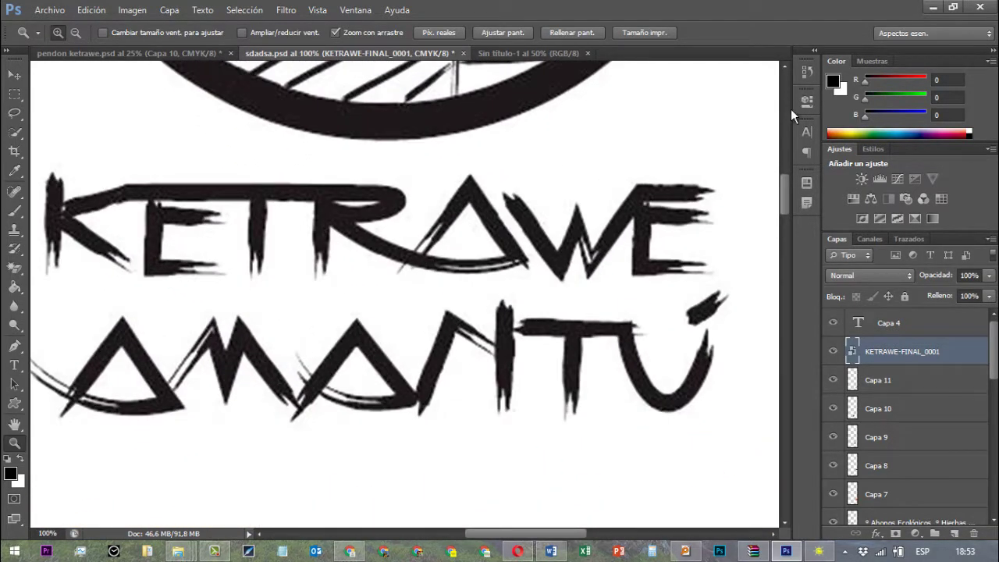
{"action": "scroll", "coordinate": [792, 116], "scroll_direction": "up", "scroll_amount": 2}
{"action": "scroll", "coordinate": [791, 115], "scroll_direction": "up", "scroll_amount": 3}
{"action": "scroll", "coordinate": [791, 115], "scroll_direction": "up", "scroll_amount": 4}
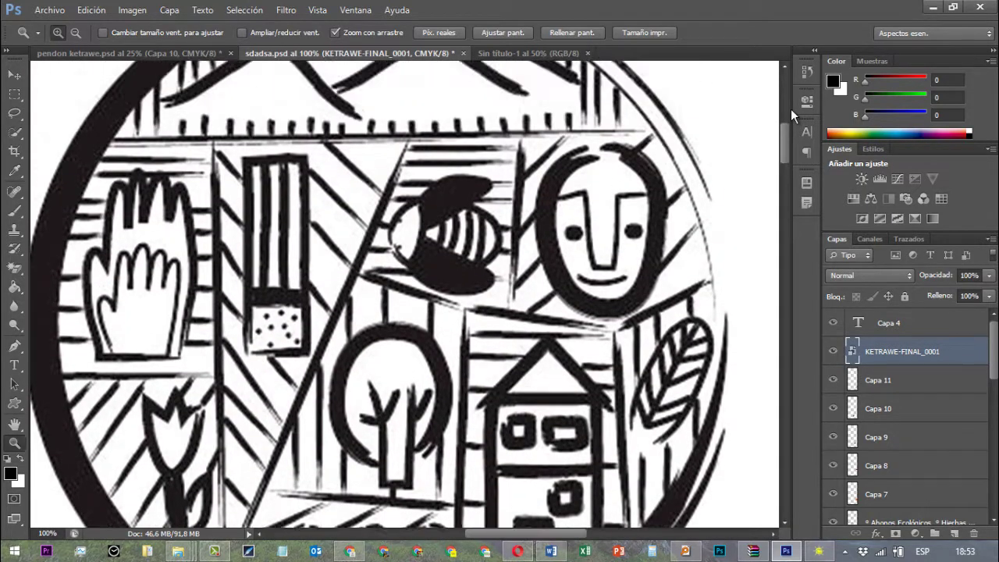
{"action": "scroll", "coordinate": [792, 116], "scroll_direction": "up", "scroll_amount": 2}
{"action": "scroll", "coordinate": [792, 115], "scroll_direction": "up", "scroll_amount": 2}
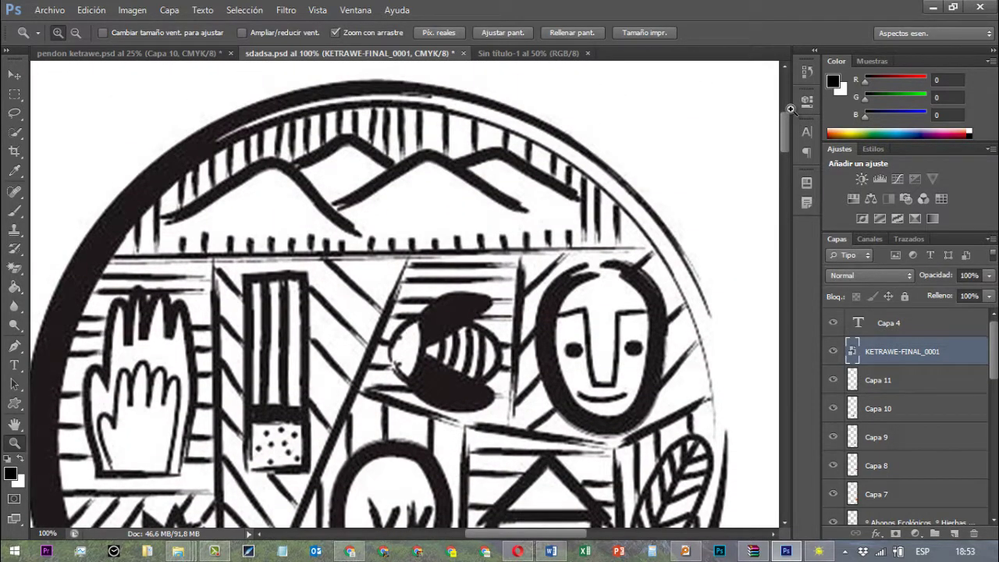
{"action": "scroll", "coordinate": [791, 109], "scroll_direction": "up", "scroll_amount": 2}
{"action": "key", "text": "v"}
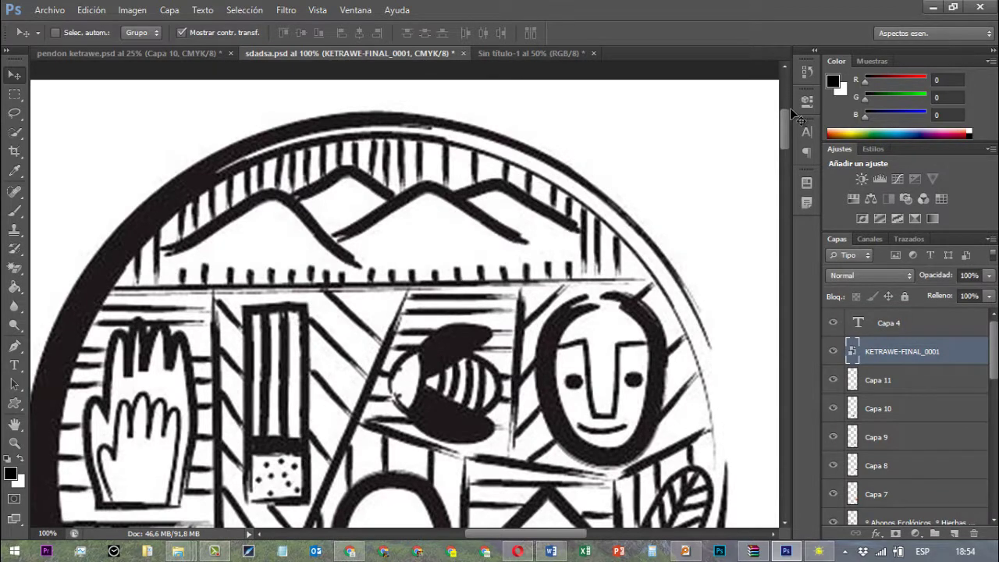
{"action": "left_click_drag", "start_coordinate": [445, 141], "coordinate": [531, 53]}
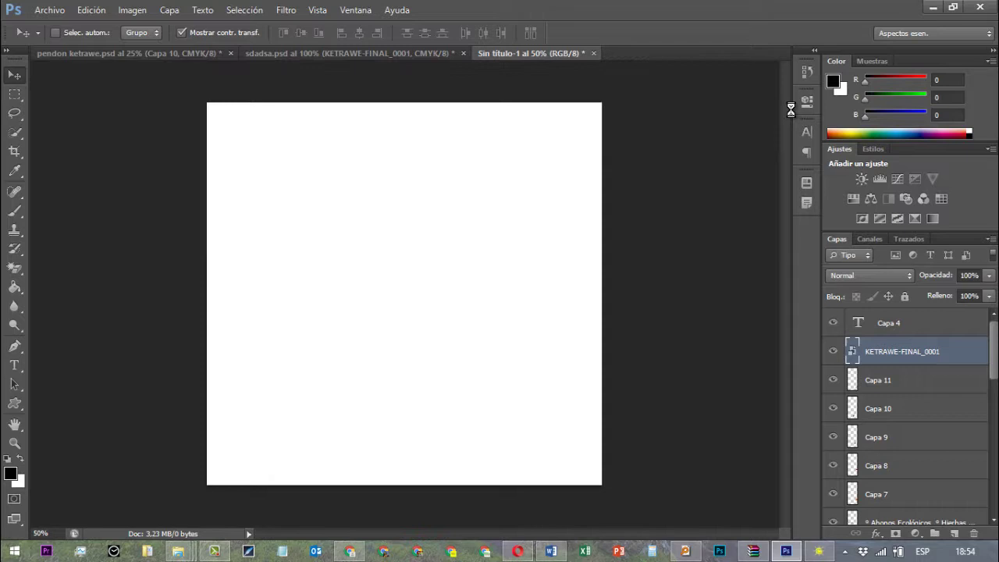
{"action": "mouse_move", "coordinate": [791, 114]}
{"action": "left_mouse_down"}
{"action": "mouse_move", "coordinate": [780, 115]}
{"action": "mouse_move", "coordinate": [808, 66]}
{"action": "left_mouse_up"}
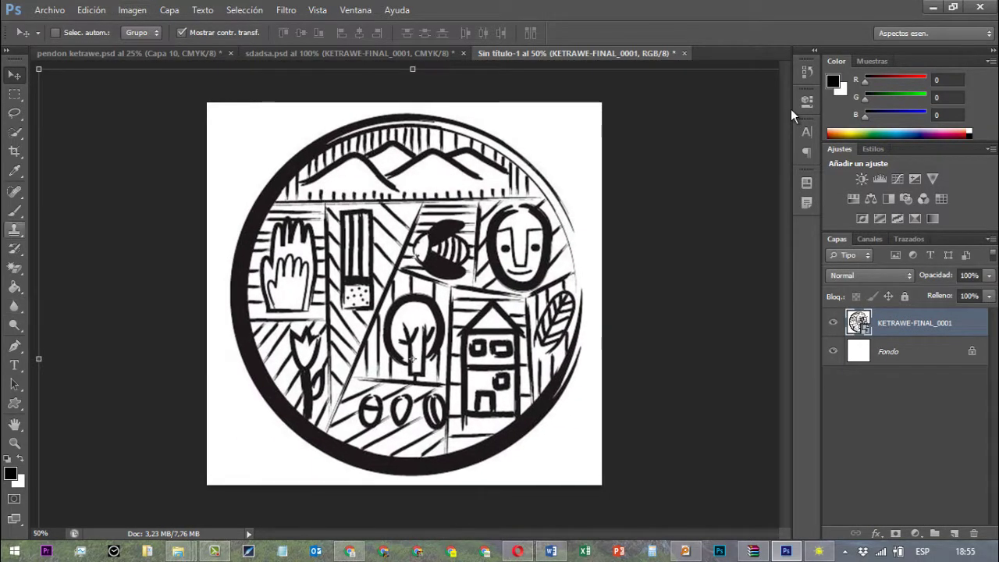
Step: Crop Sin título-1 outward at bottom, right and left to fit the KETRAWE AMANTÚ lettering
{"action": "key", "text": "w"}
{"action": "key", "text": "c"}
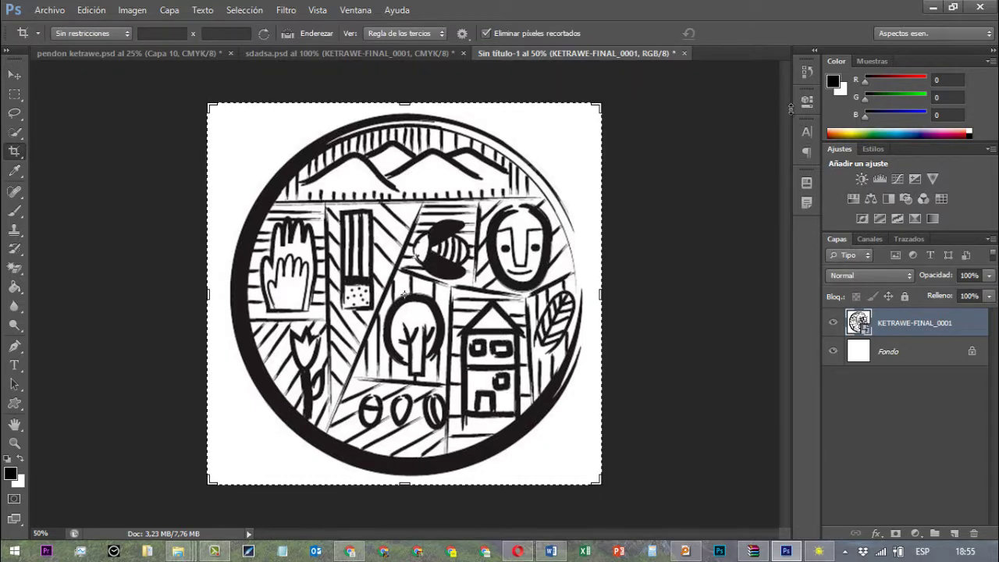
{"action": "mouse_move", "coordinate": [404, 484]}
{"action": "left_mouse_down"}
{"action": "mouse_move", "coordinate": [404, 441]}
{"action": "mouse_move", "coordinate": [404, 484]}
{"action": "left_mouse_up"}
{"action": "left_click_drag", "start_coordinate": [602, 222], "coordinate": [614, 222]}
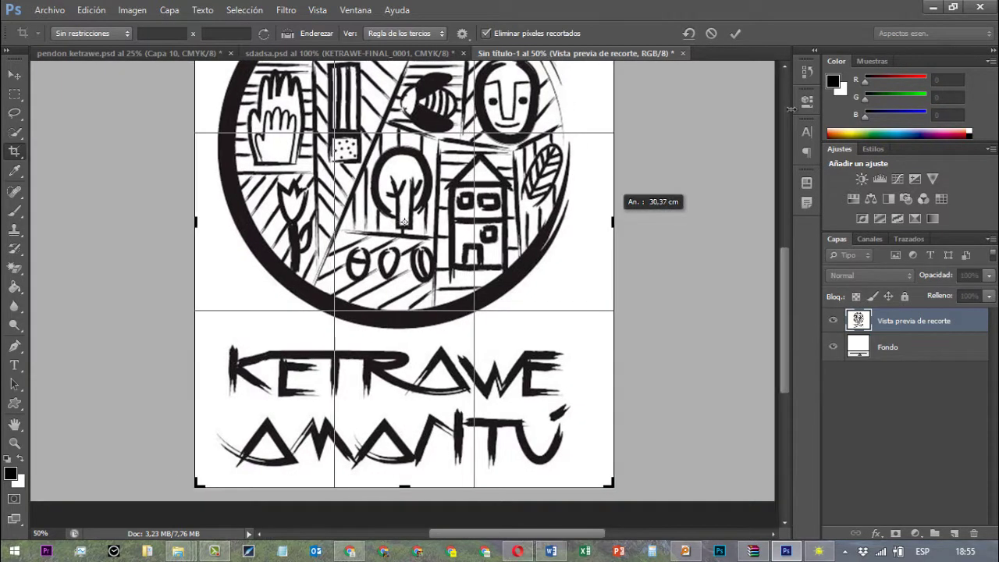
{"action": "left_click_drag", "start_coordinate": [195, 222], "coordinate": [178, 222]}
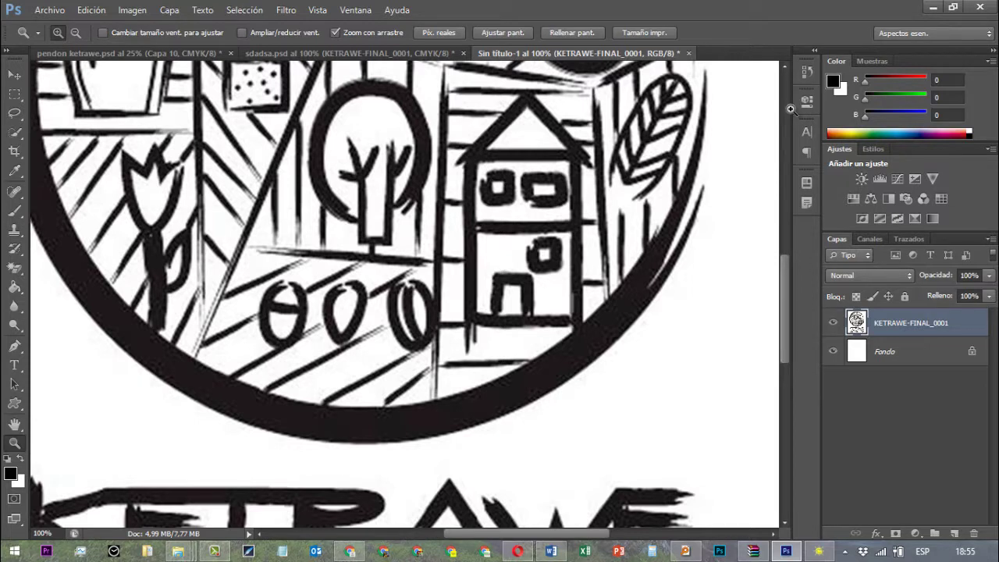
Step: Pick the Desenfocar blur brush at 50% intensity to soften the emblem's line edges
{"action": "key", "text": "r"}
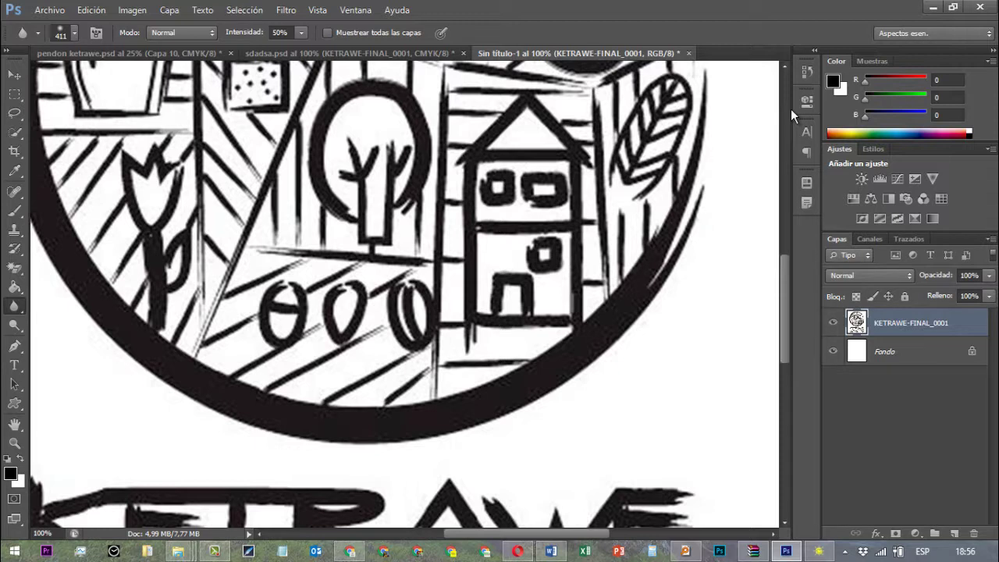
{"action": "right_click", "coordinate": [14, 305]}
{"action": "key", "text": "Escape"}
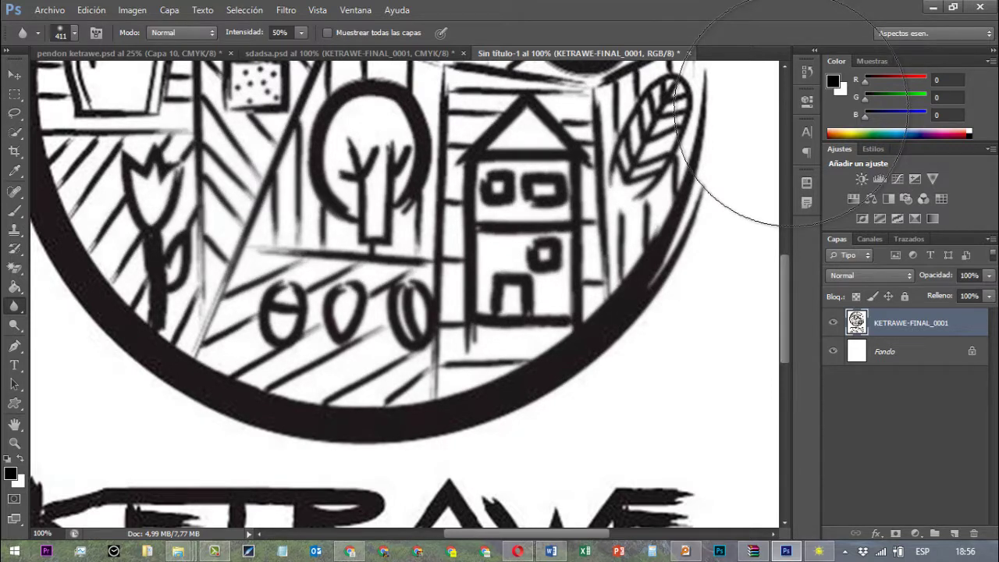
{"action": "scroll", "coordinate": [789, 115], "scroll_direction": "left", "scroll_amount": 3}
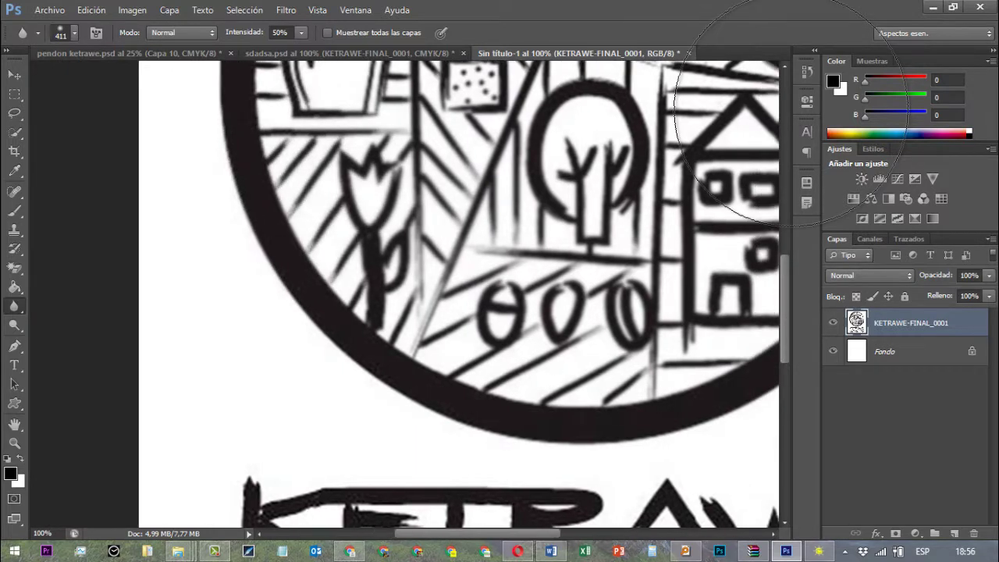
{"action": "scroll", "coordinate": [793, 115], "scroll_direction": "up", "scroll_amount": 2}
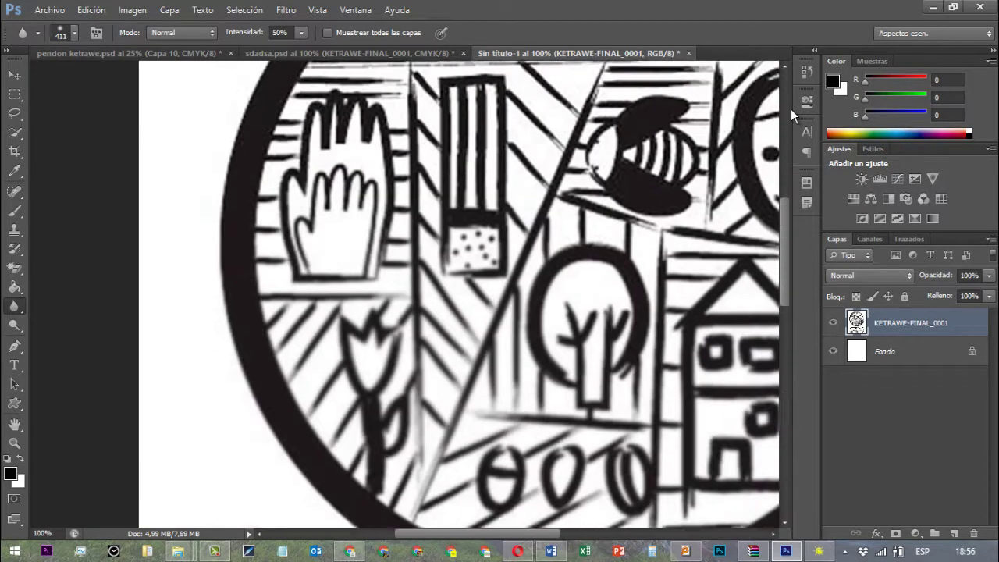
{"action": "scroll", "coordinate": [792, 115], "scroll_direction": "up", "scroll_amount": 2}
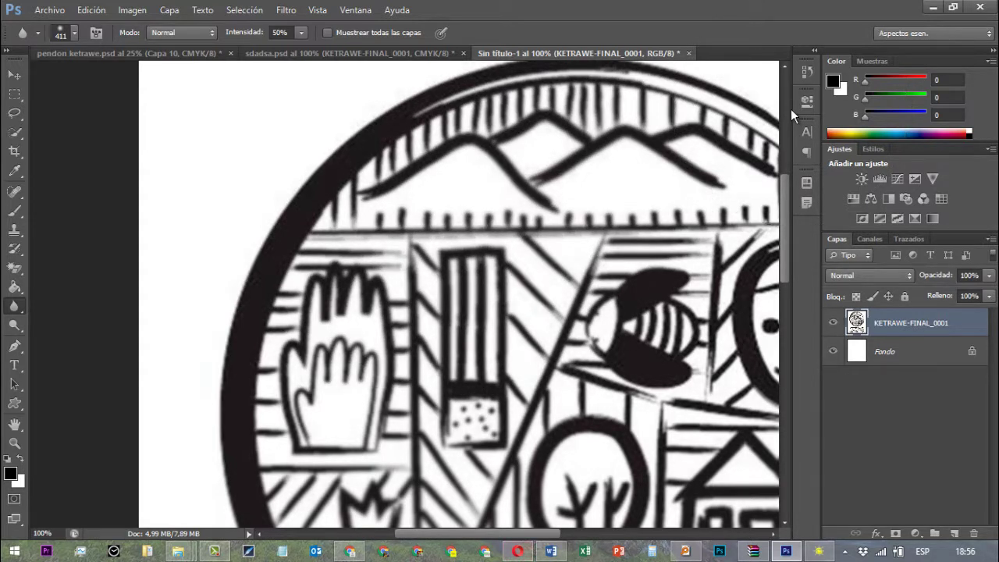
{"action": "scroll", "coordinate": [791, 110], "scroll_direction": "right", "scroll_amount": 3}
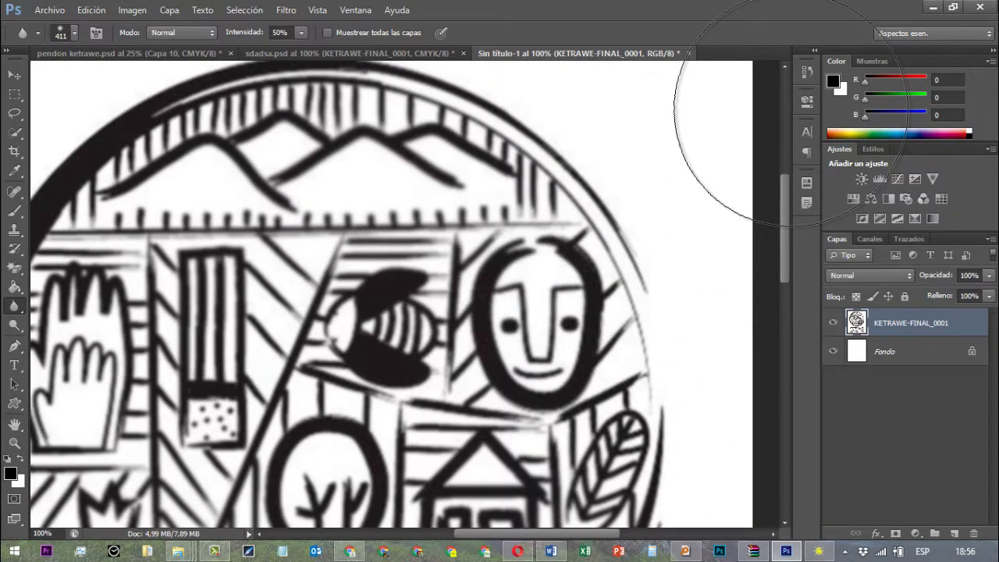
{"action": "scroll", "coordinate": [791, 109], "scroll_direction": "down", "scroll_amount": 10}
{"action": "scroll", "coordinate": [791, 115], "scroll_direction": "up", "scroll_amount": 5}
{"action": "scroll", "coordinate": [791, 115], "scroll_direction": "up", "scroll_amount": 5}
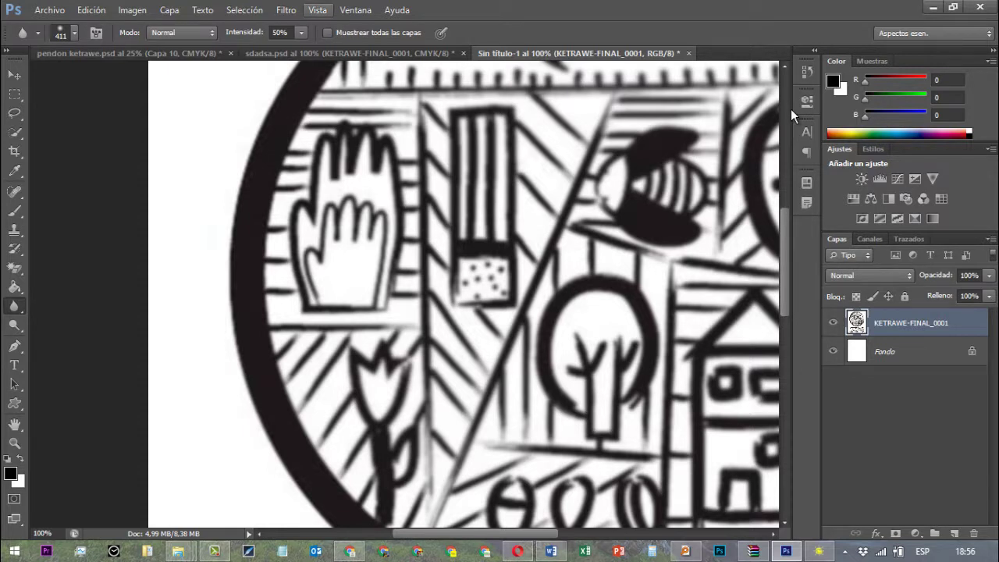
{"action": "left_click", "coordinate": [285, 9]}
Step: Open the Filtro > Enfocar > Enfoque suavizado sharpening filter for the logo
{"action": "key", "text": "Down"}
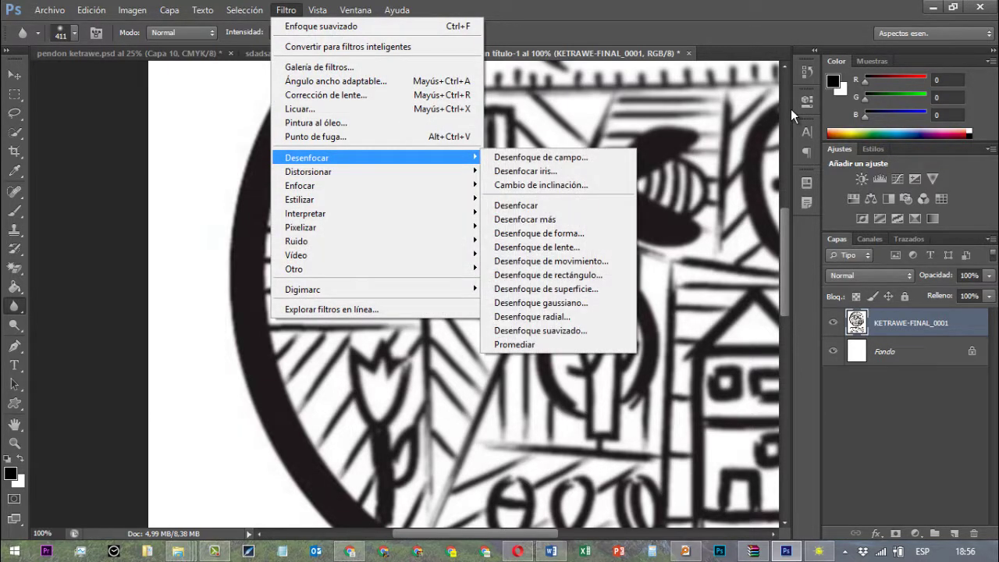
{"action": "key", "text": "Down"}
{"action": "key", "text": "Down"}
{"action": "key", "text": "Right"}
{"action": "key", "text": "Down"}
{"action": "key", "text": "Down"}
{"action": "key", "text": "Down"}
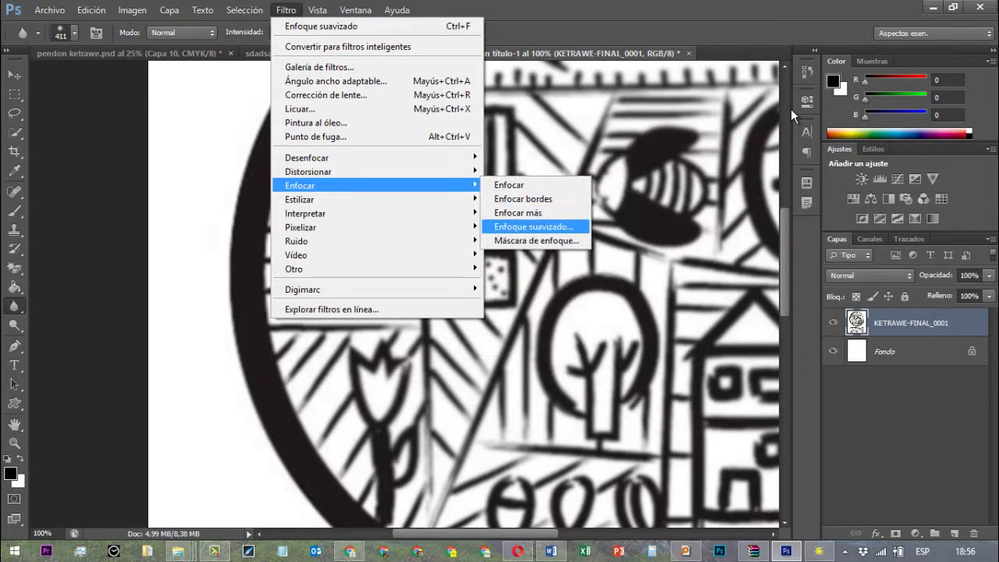
{"action": "key", "text": "Return"}
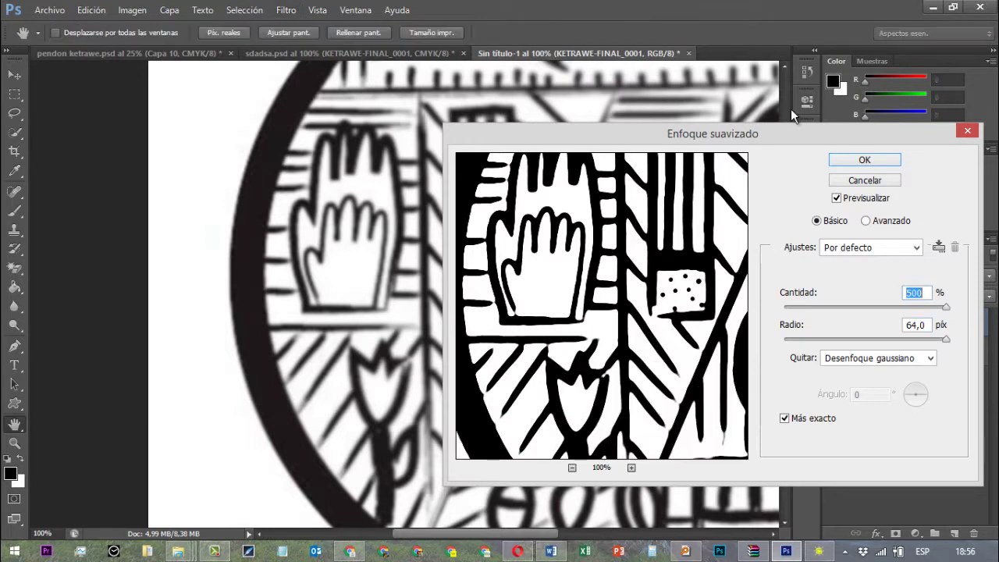
Step: Apply Enfoque suavizado with Cantidad about 225% and Radio 64 px
{"action": "key", "text": "shift+Down"}
{"action": "key", "text": "shift+Down"}
{"action": "key", "text": "shift+Down"}
{"action": "key", "text": "shift+Down"}
{"action": "key", "text": "shift+Down"}
{"action": "key", "text": "shift+Down"}
{"action": "key", "text": "shift+Down"}
{"action": "key", "text": "shift+Down"}
{"action": "key", "text": "shift+Down"}
{"action": "key", "text": "shift+Down"}
{"action": "key", "text": "Down"}
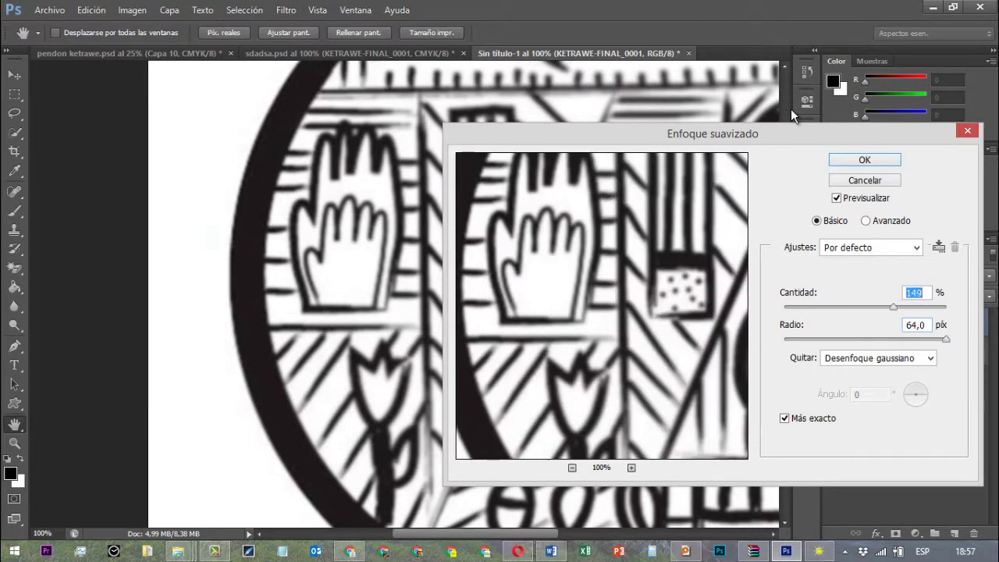
{"action": "key", "text": "shift+Up"}
{"action": "key", "text": "shift+Up"}
{"action": "key", "text": "shift+Up"}
{"action": "key", "text": "shift+Up"}
{"action": "key", "text": "shift+Up"}
{"action": "key", "text": "Up"}
{"action": "key", "text": "shift+Up"}
{"action": "key", "text": "shift+Up"}
{"action": "key", "text": "shift+Up"}
{"action": "key", "text": "Up"}
{"action": "key", "text": "Up"}
{"action": "key", "text": "Up"}
{"action": "key", "text": "Up"}
{"action": "key", "text": "Up"}
{"action": "key", "text": "Up"}
{"action": "key", "text": "Up"}
{"action": "key", "text": "Up"}
{"action": "key", "text": "Up"}
{"action": "key", "text": "shift+Up"}
{"action": "key", "text": "shift+Up"}
{"action": "key", "text": "shift+Up"}
{"action": "key", "text": "shift+Up"}
{"action": "key", "text": "shift+Up"}
{"action": "key", "text": "shift+Up"}
{"action": "key", "text": "Up"}
{"action": "key", "text": "Up"}
{"action": "key", "text": "Up"}
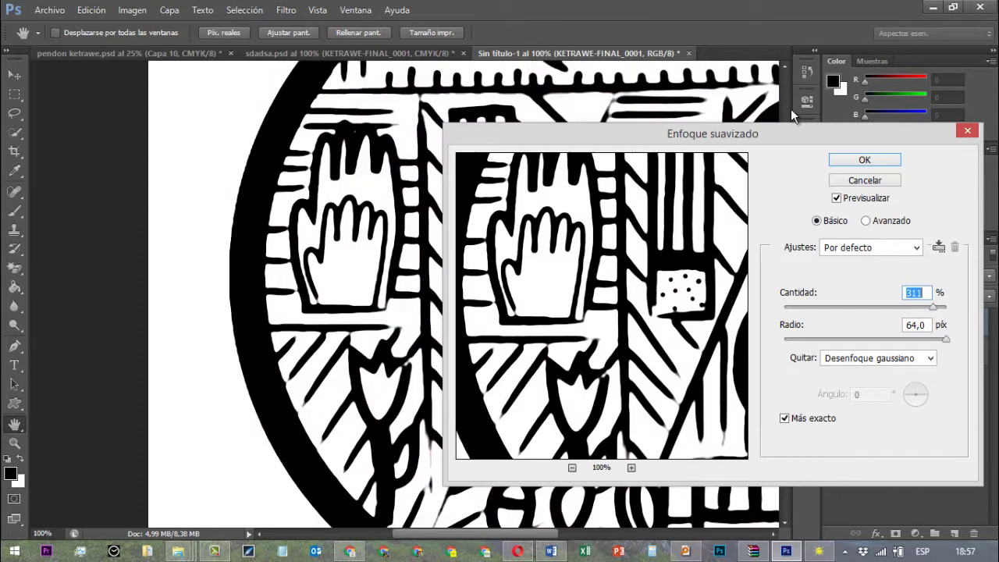
{"action": "key", "text": "shift+Down"}
{"action": "key", "text": "shift+Down"}
{"action": "key", "text": "shift+Down"}
{"action": "key", "text": "shift+Down"}
{"action": "key", "text": "shift+Down"}
{"action": "key", "text": "shift+Down"}
{"action": "key", "text": "Down"}
{"action": "key", "text": "Down"}
{"action": "key", "text": "Down"}
{"action": "key", "text": "Down"}
{"action": "key", "text": "Down"}
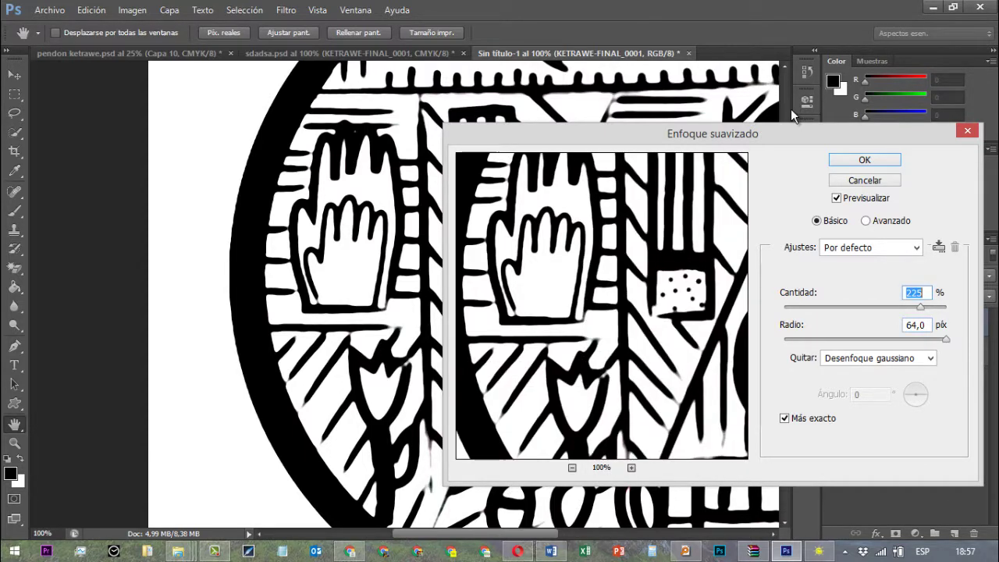
{"action": "key", "text": "Return"}
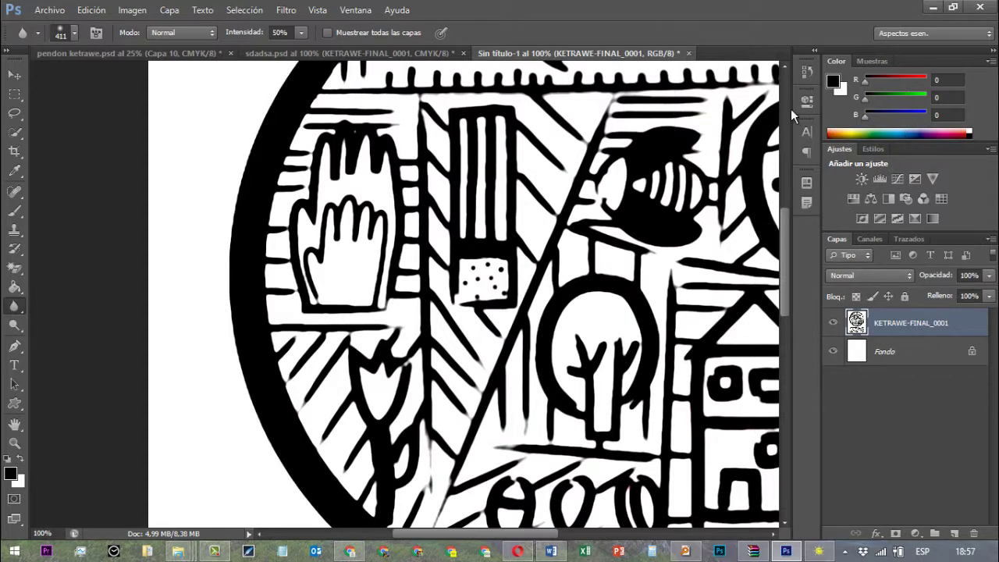
Step: Apply a default Blanco y negro adjustment to the KETRAWE logo and fit it on screen
{"action": "scroll", "coordinate": [792, 116], "scroll_direction": "down", "scroll_amount": 5}
{"action": "scroll", "coordinate": [792, 116], "scroll_direction": "down", "scroll_amount": 5}
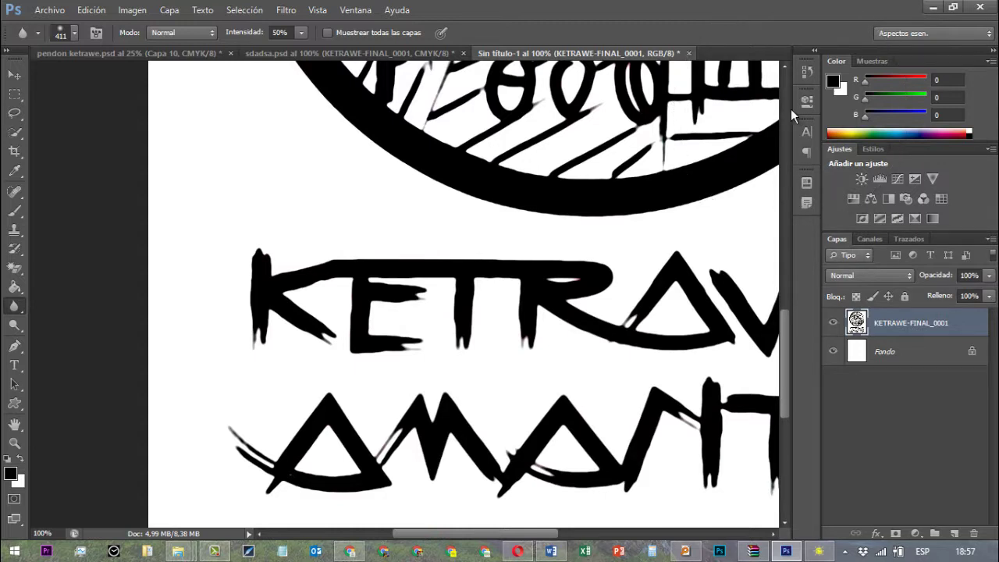
{"action": "key", "text": "alt"}
{"action": "key", "text": "Left"}
{"action": "key", "text": "Left"}
{"action": "key", "text": "Down"}
{"action": "key", "text": "Down"}
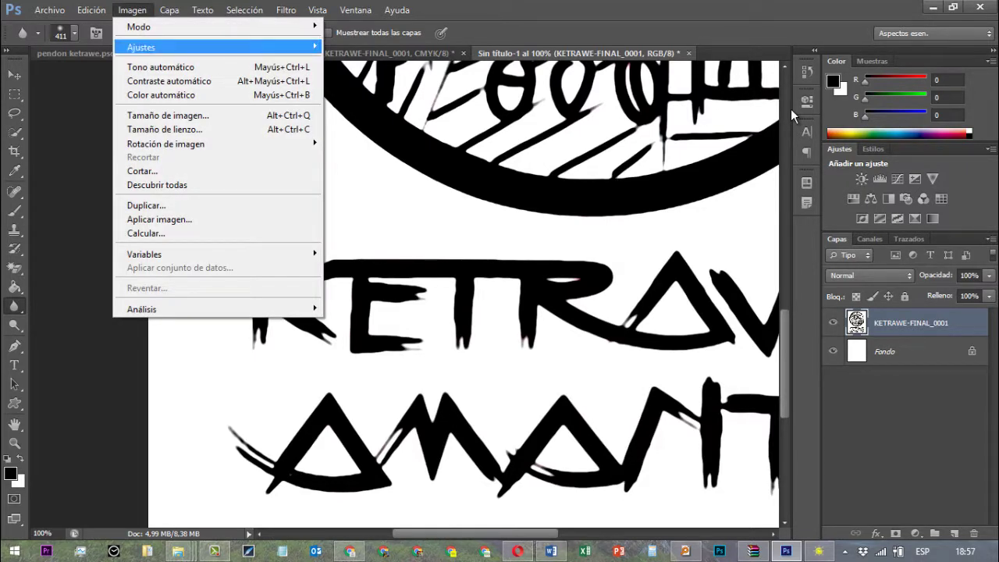
{"action": "key", "text": "Right"}
{"action": "key", "text": "Down"}
{"action": "key", "text": "Down"}
{"action": "key", "text": "Down"}
{"action": "key", "text": "Down"}
{"action": "key", "text": "Down"}
{"action": "key", "text": "Down"}
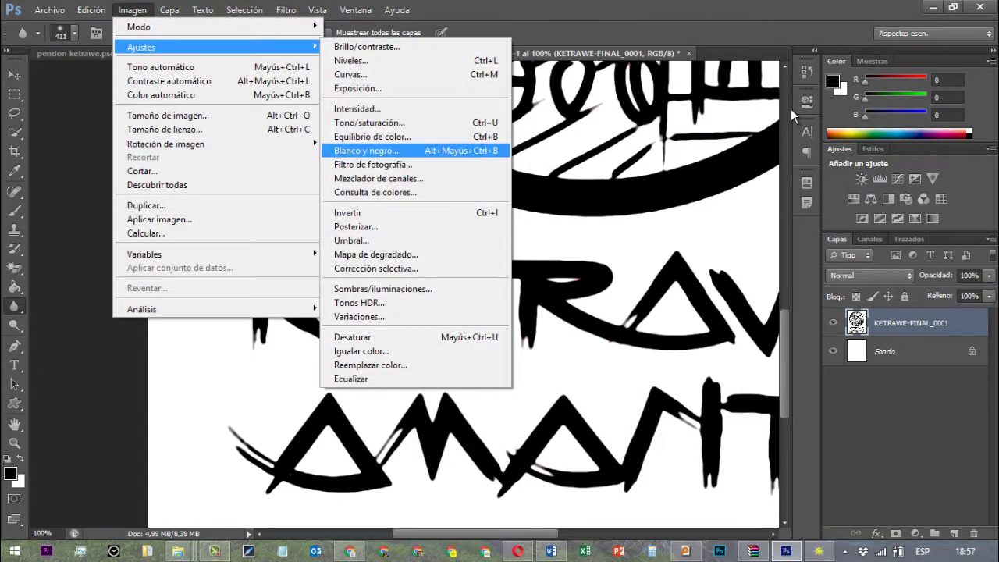
{"action": "key", "text": "Return"}
{"action": "key", "text": "Return"}
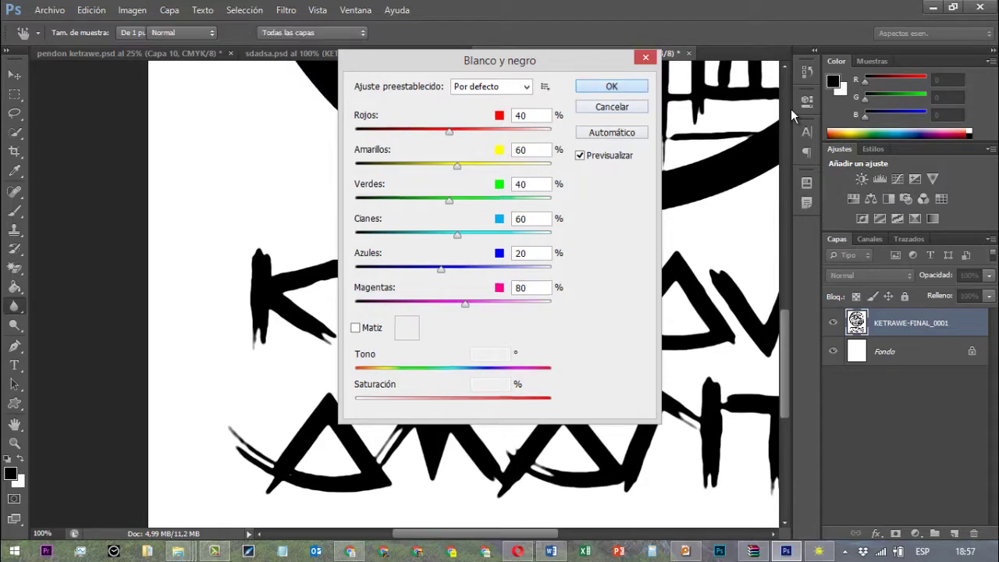
{"action": "key", "text": "r"}
{"action": "key", "text": "m"}
{"action": "key", "text": "ctrl+0"}
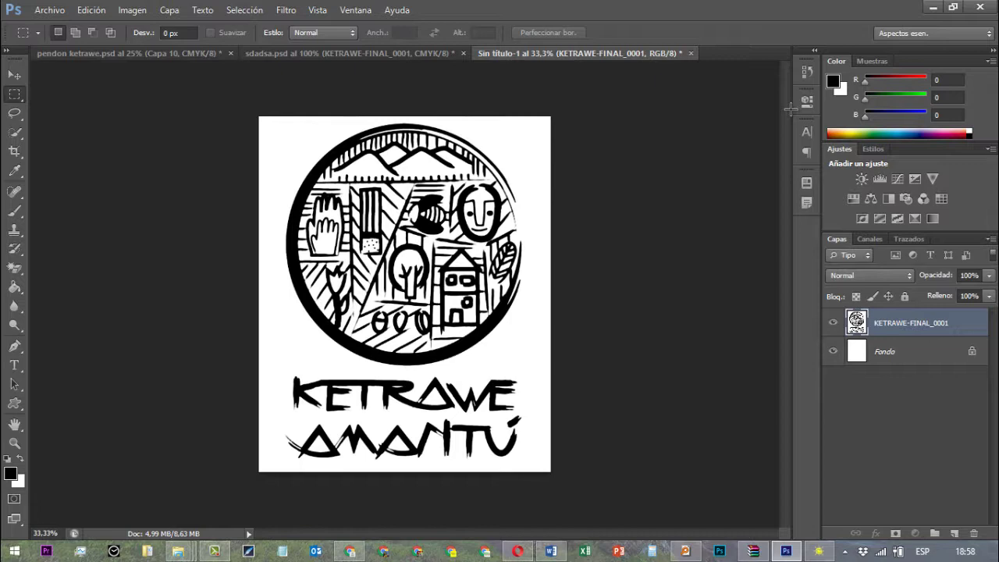
{"action": "key", "text": "alt+i"}
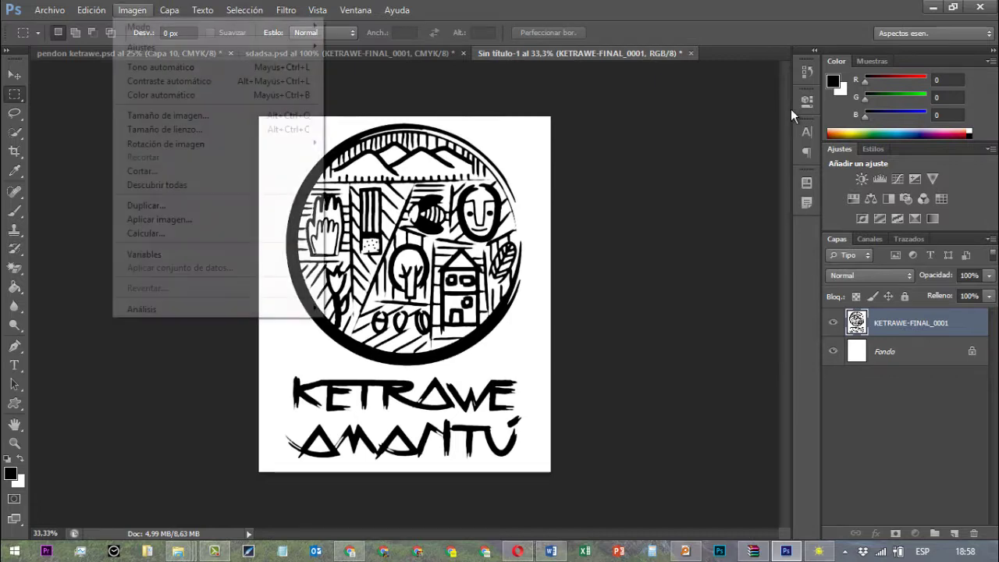
{"action": "key", "text": "m"}
{"action": "key", "text": "Down"}
{"action": "key", "text": "Down"}
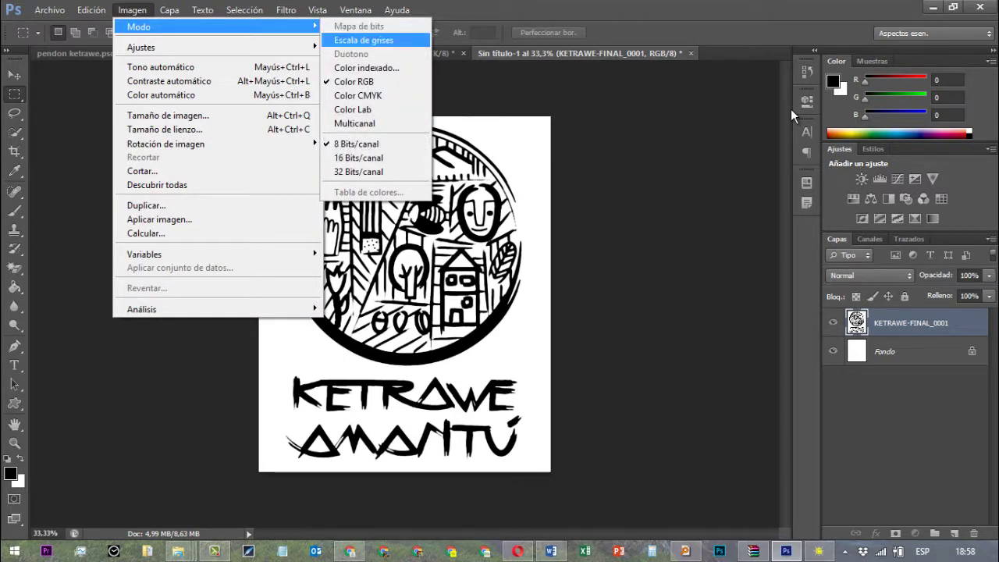
{"action": "key", "text": "Down"}
{"action": "key", "text": "Down"}
{"action": "key", "text": "Down"}
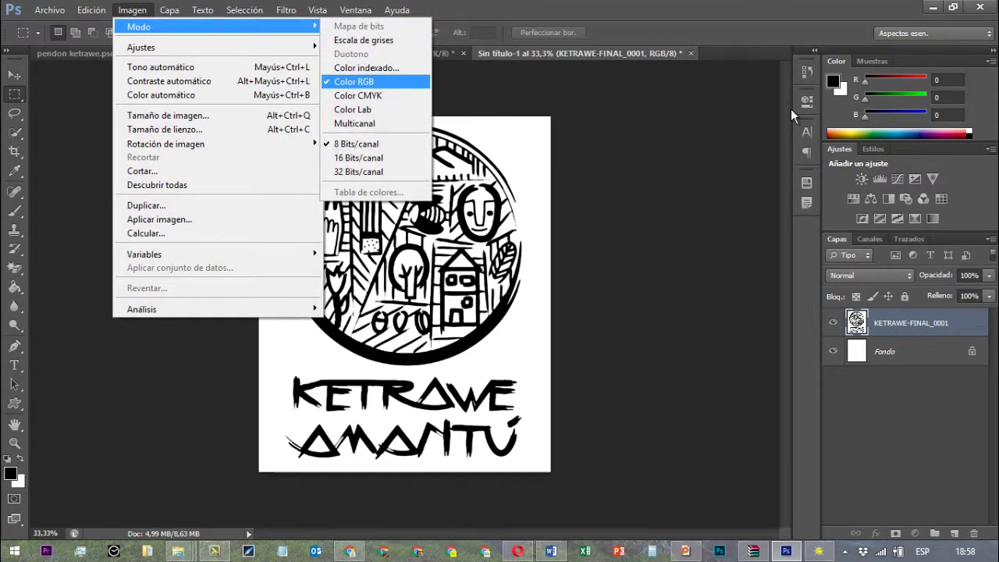
{"action": "key", "text": "Left"}
{"action": "key", "text": "Down"}
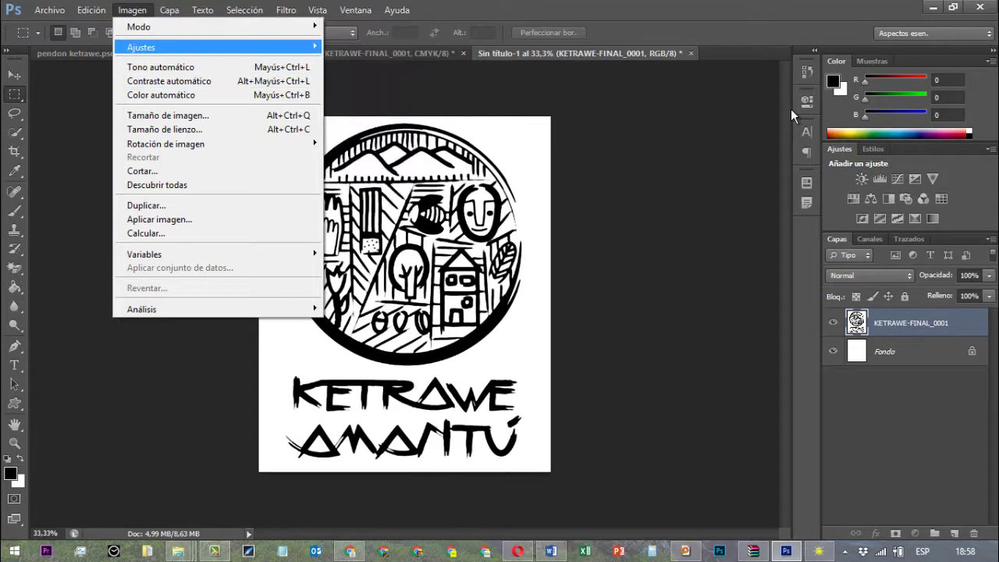
{"action": "key", "text": "Right"}
{"action": "key", "text": "Down"}
{"action": "key", "text": "Down"}
{"action": "key", "text": "Down"}
{"action": "key", "text": "Down"}
{"action": "key", "text": "Down"}
{"action": "key", "text": "Down"}
{"action": "key", "text": "Escape"}
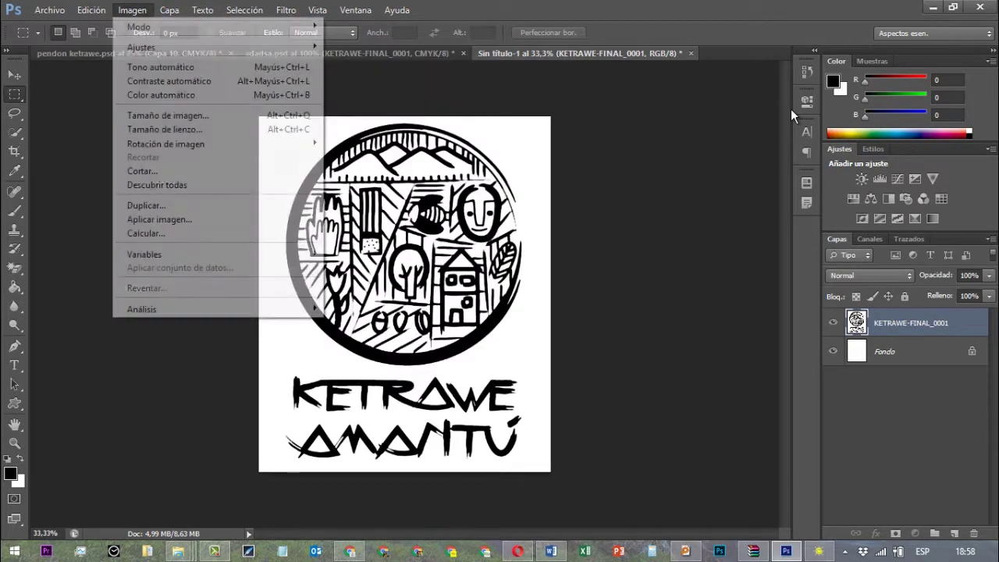
{"action": "key", "text": "Escape"}
{"action": "key", "text": "Right"}
{"action": "key", "text": "Left"}
{"action": "key", "text": "Right"}
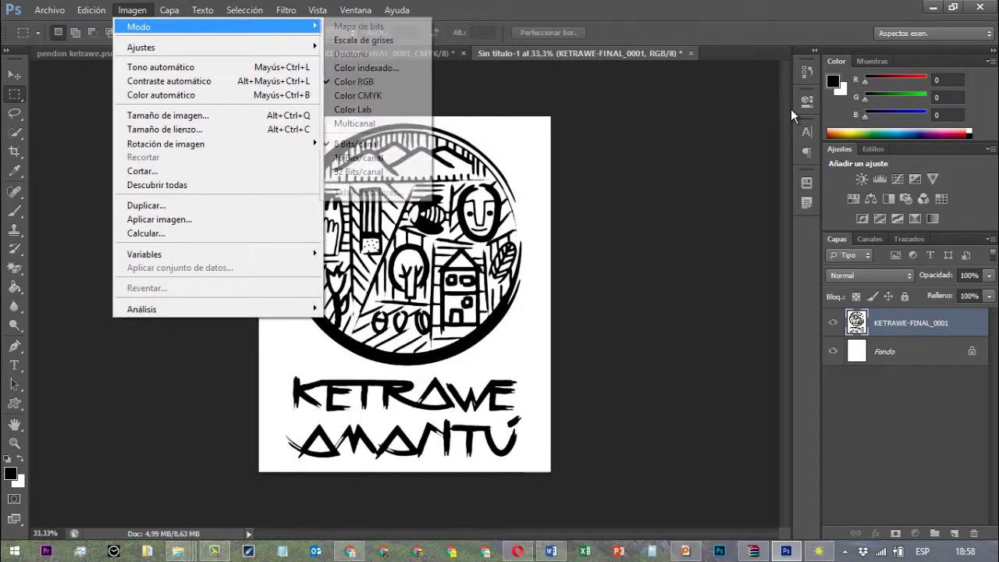
{"action": "key", "text": "Down"}
{"action": "key", "text": "Down"}
{"action": "key", "text": "Escape"}
{"action": "key", "text": "Escape"}
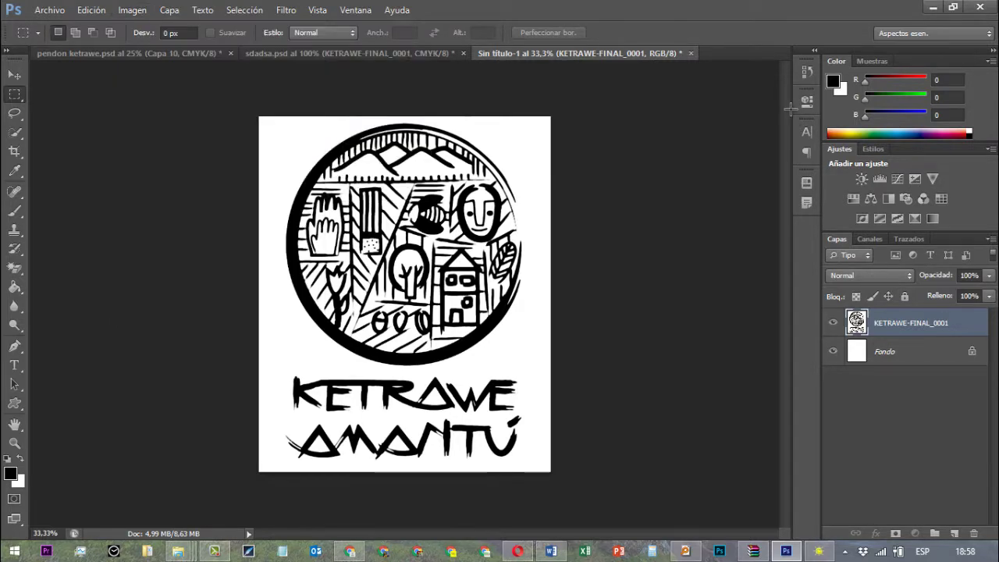
{"action": "key", "text": "ctrl+Tab"}
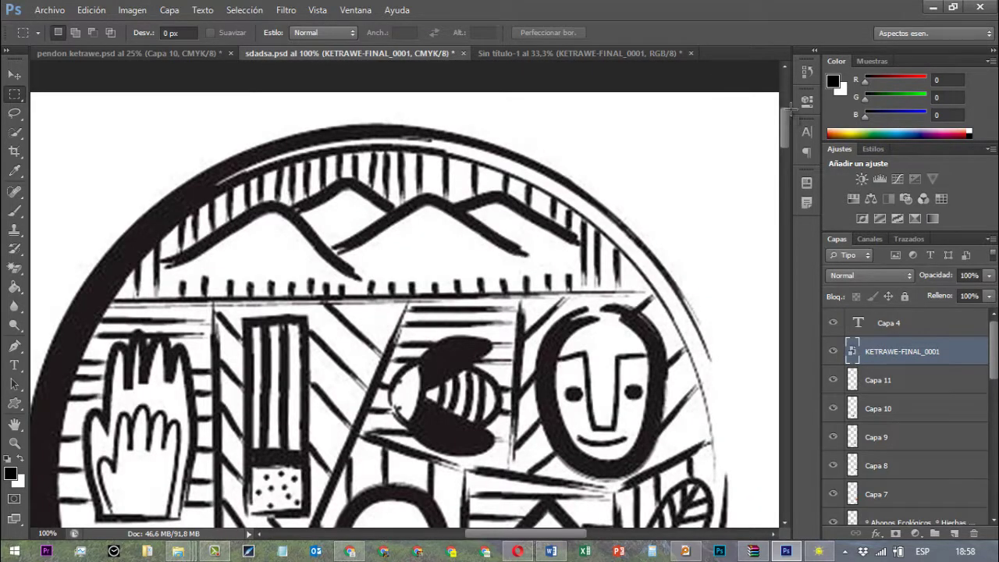
{"action": "key", "text": "alt"}
{"action": "key", "text": "Down"}
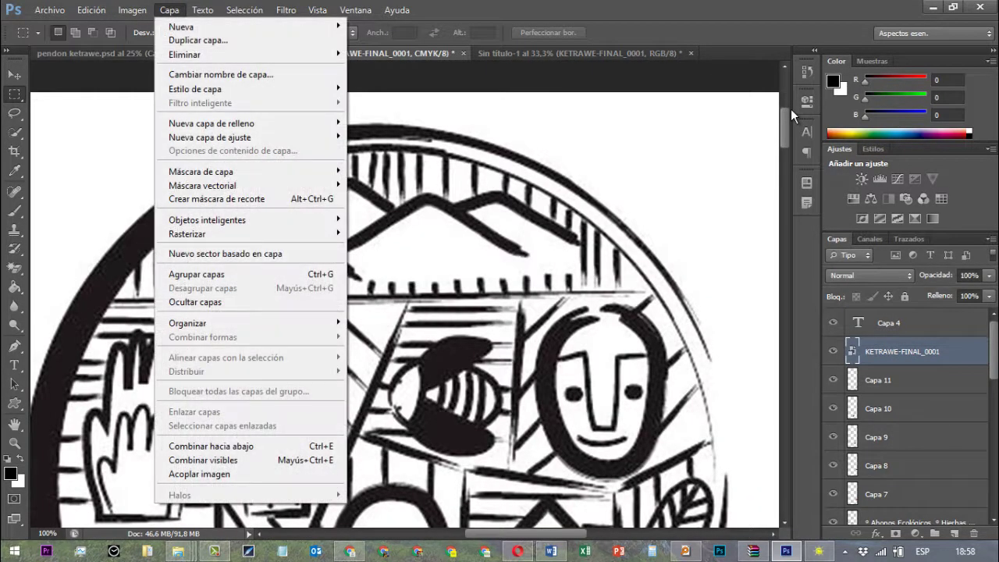
{"action": "key", "text": "Left"}
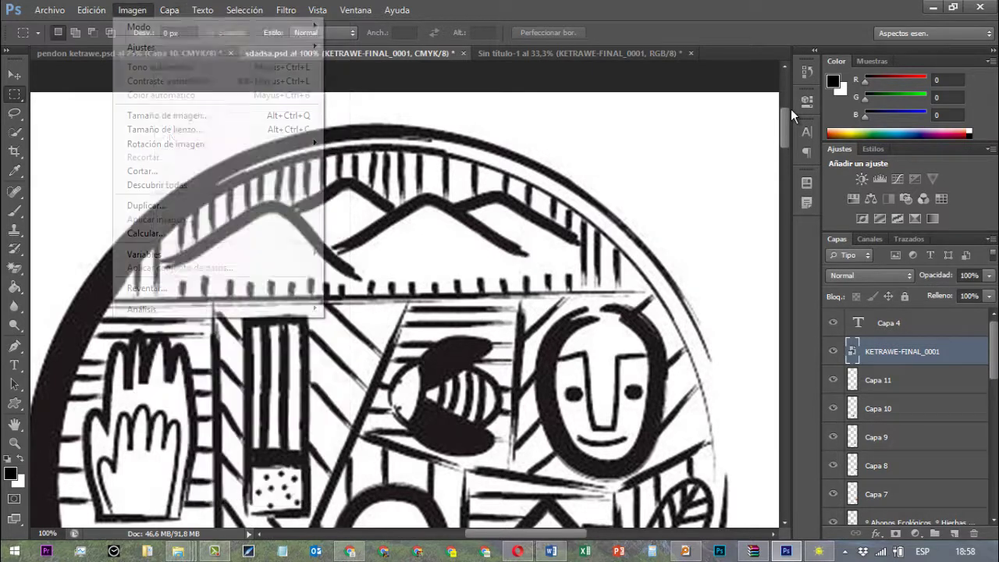
{"action": "key", "text": "Down"}
{"action": "key", "text": "Right"}
{"action": "key", "text": "Down"}
{"action": "key", "text": "Down"}
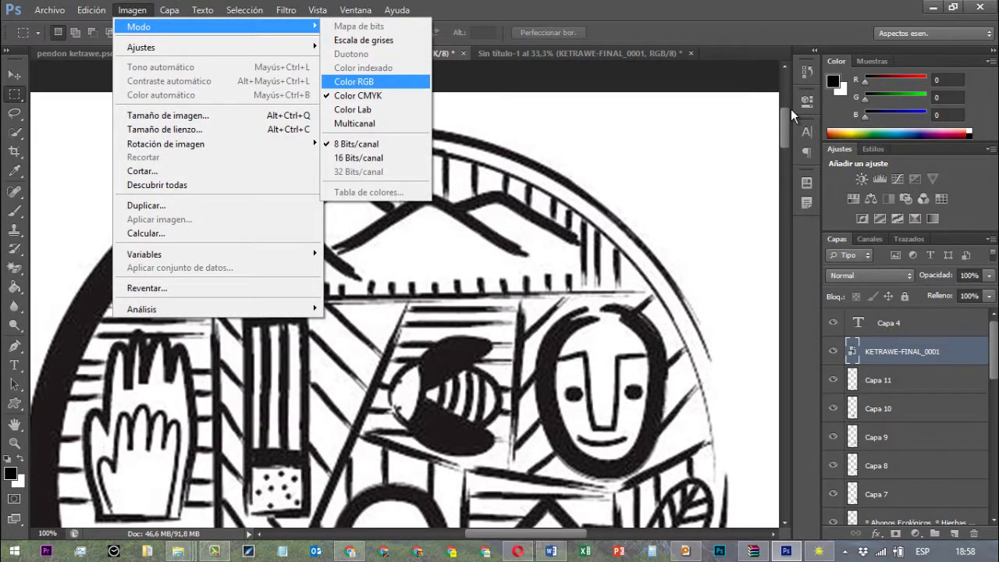
{"action": "key", "text": "Down"}
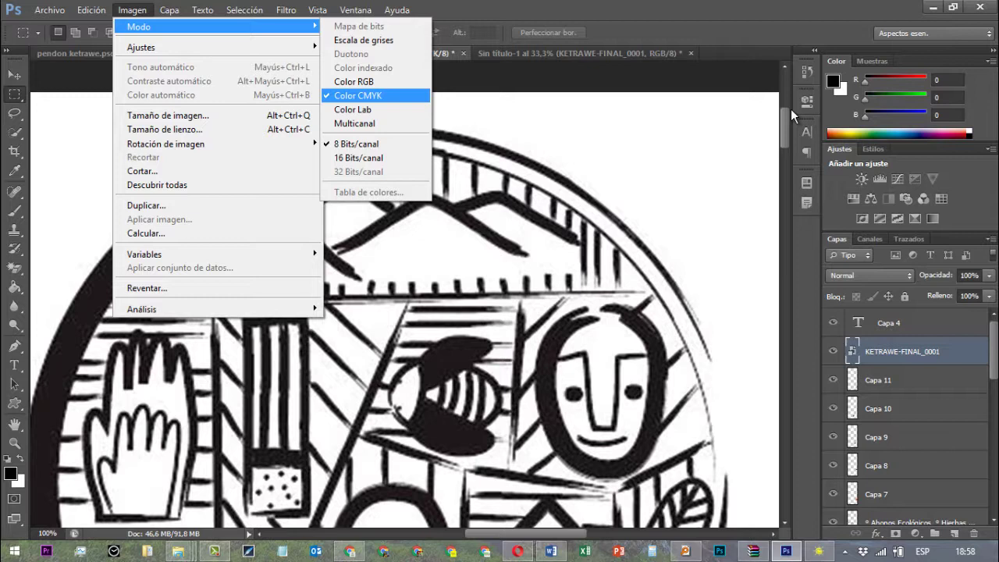
{"action": "key", "text": "Return"}
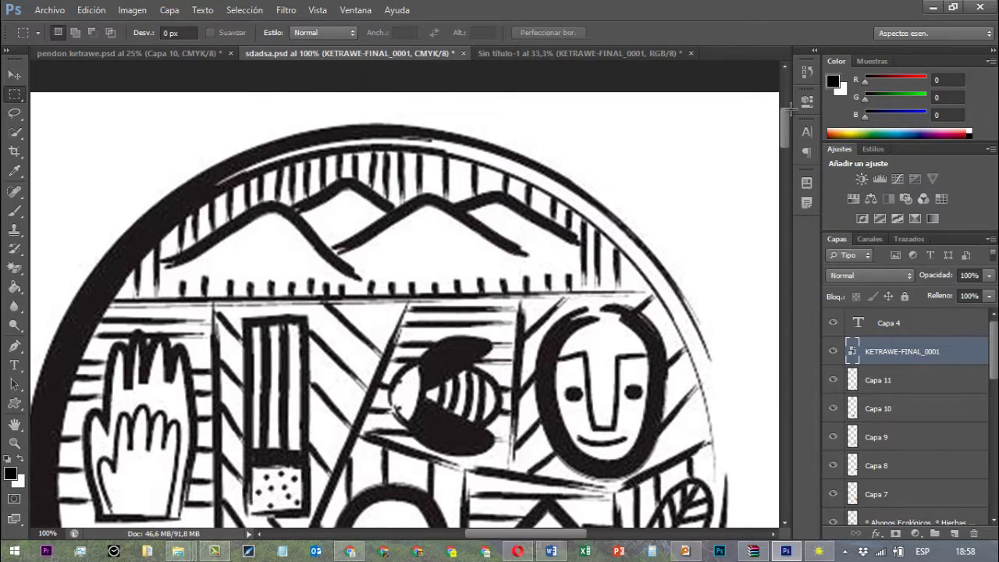
{"action": "key", "text": "ctrl+Tab"}
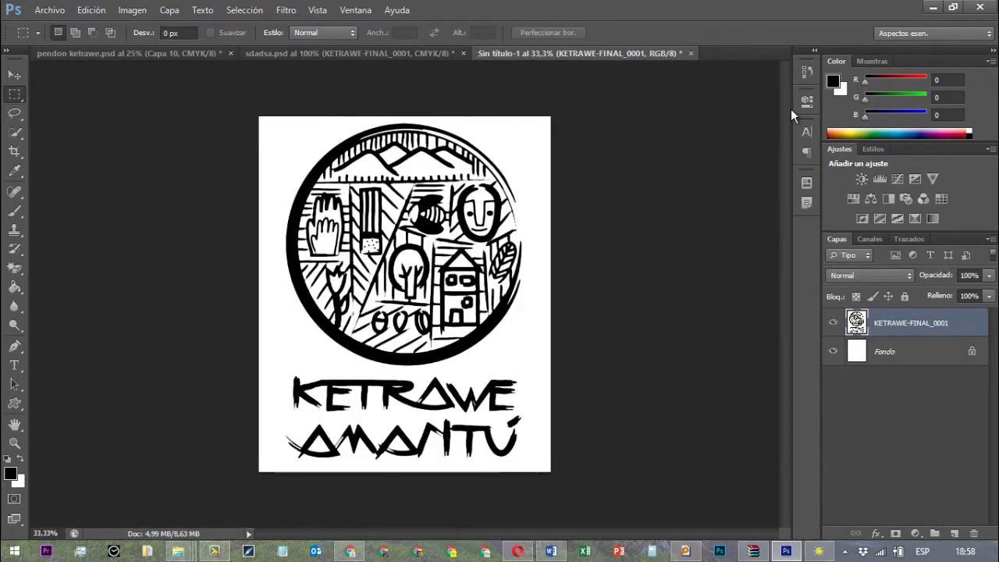
Step: Select the logo in Sin título-1 and paste it into sdadsa.psd as layer Capa 12
{"action": "mouse_move", "coordinate": [259, 117]}
{"action": "left_mouse_down"}
{"action": "mouse_move", "coordinate": [394, 201]}
{"action": "mouse_move", "coordinate": [644, 469]}
{"action": "left_mouse_up"}
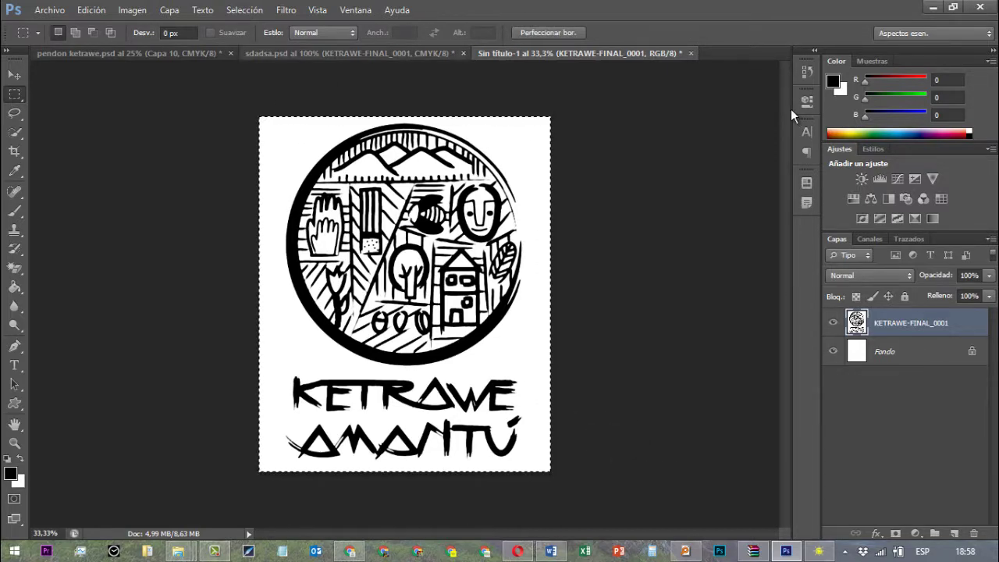
{"action": "key", "text": "ctrl+shift+Tab"}
{"action": "key", "text": "ctrl+v"}
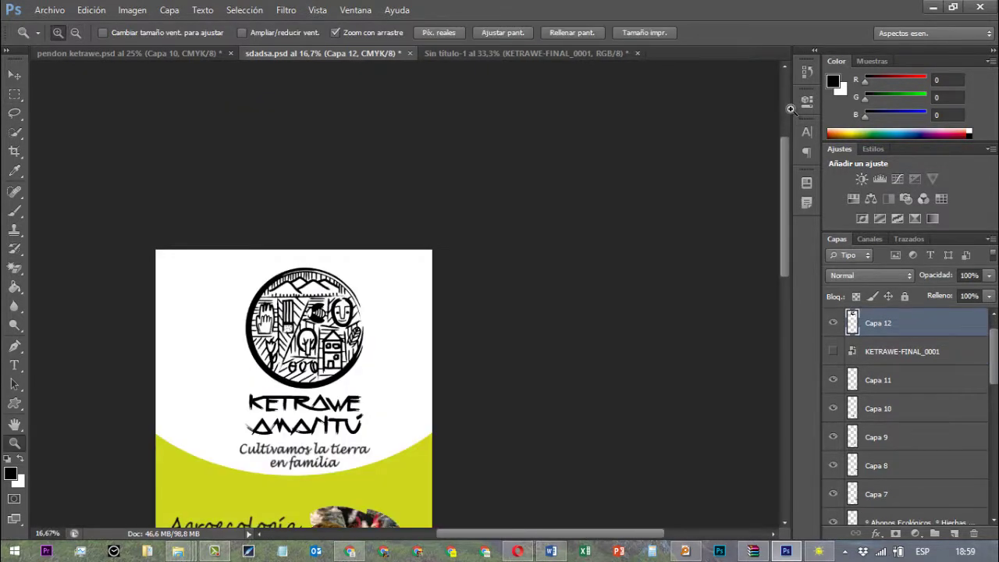
Step: Zoom in and scroll around the poster to inspect the pasted logo
{"action": "key", "text": "ctrl+plus"}
{"action": "key", "text": "ctrl+plus"}
{"action": "key", "text": "ctrl+plus"}
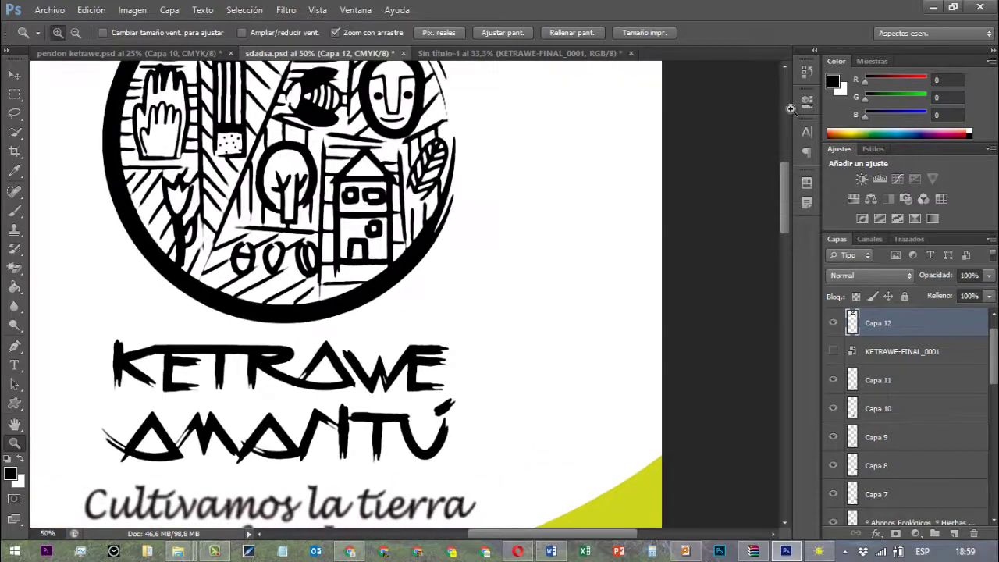
{"action": "key", "text": "ctrl+plus"}
{"action": "key", "text": "ctrl+plus"}
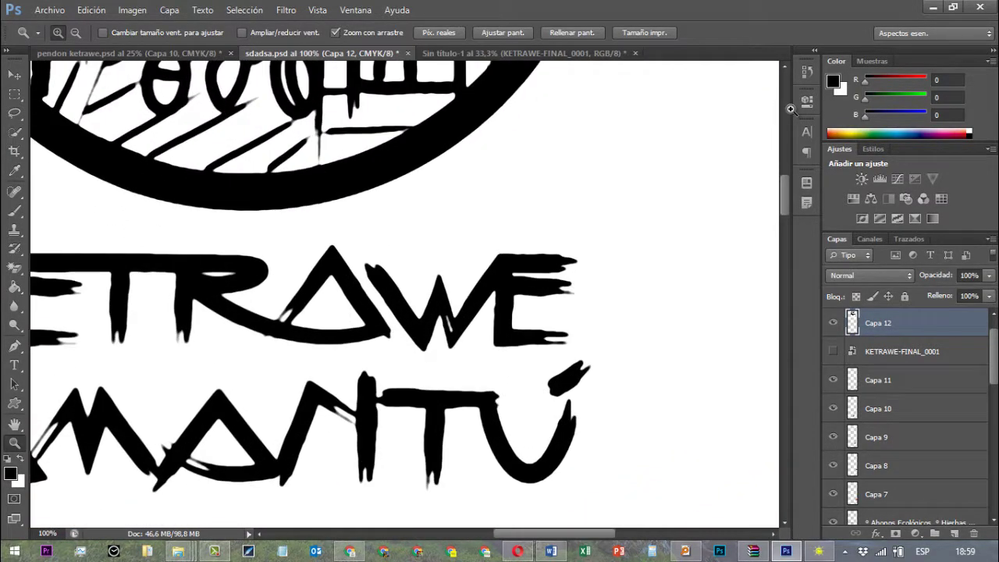
{"action": "scroll", "coordinate": [791, 110], "scroll_direction": "up", "scroll_amount": 5}
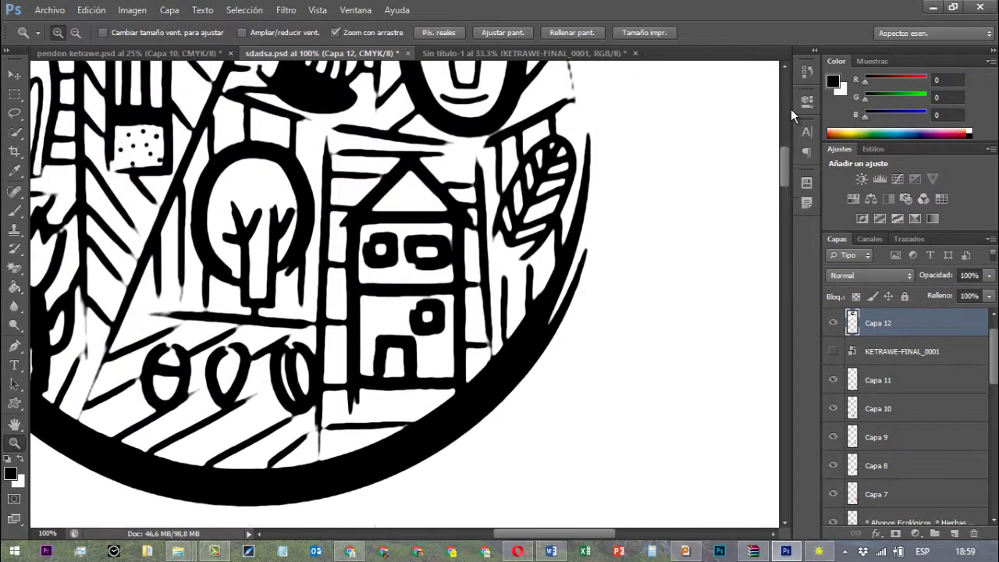
{"action": "scroll", "coordinate": [791, 115], "scroll_direction": "up", "scroll_amount": 1}
{"action": "scroll", "coordinate": [791, 115], "scroll_direction": "up", "scroll_amount": 3}
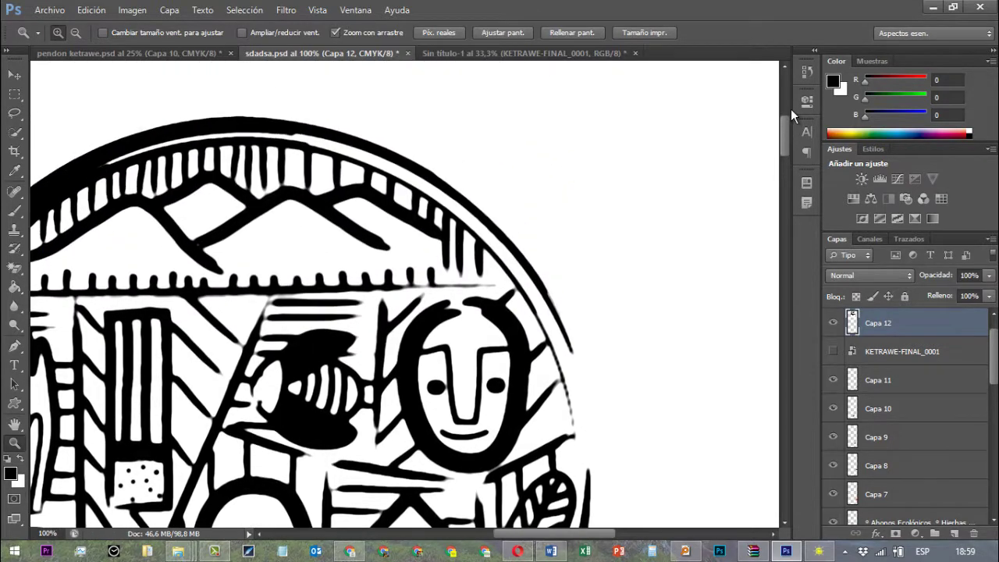
{"action": "scroll", "coordinate": [791, 115], "scroll_direction": "down", "scroll_amount": 2}
{"action": "scroll", "coordinate": [790, 115], "scroll_direction": "down", "scroll_amount": 10}
{"action": "scroll", "coordinate": [791, 115], "scroll_direction": "down", "scroll_amount": 3}
{"action": "scroll", "coordinate": [791, 115], "scroll_direction": "down", "scroll_amount": 1}
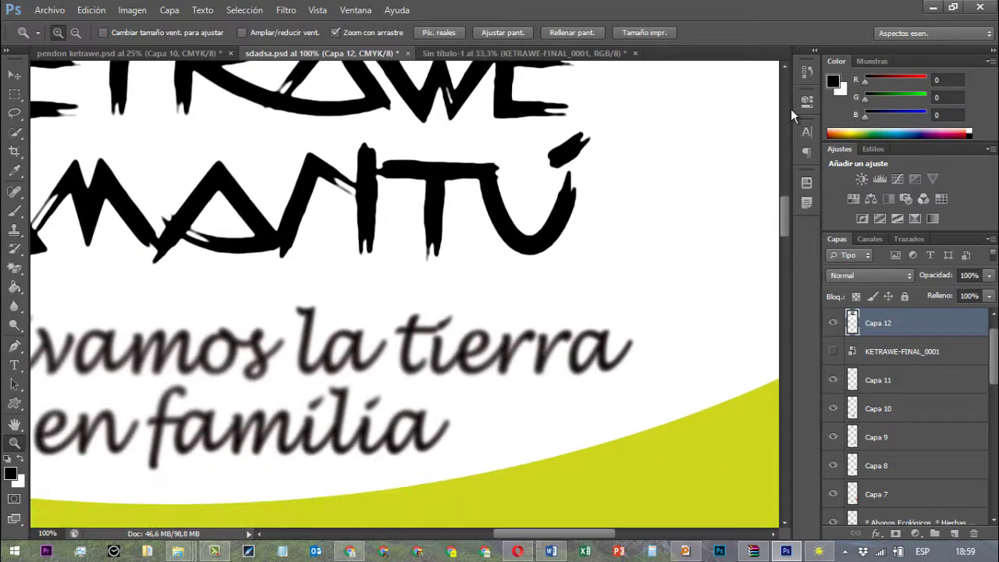
{"action": "scroll", "coordinate": [791, 113], "scroll_direction": "down", "scroll_amount": 2}
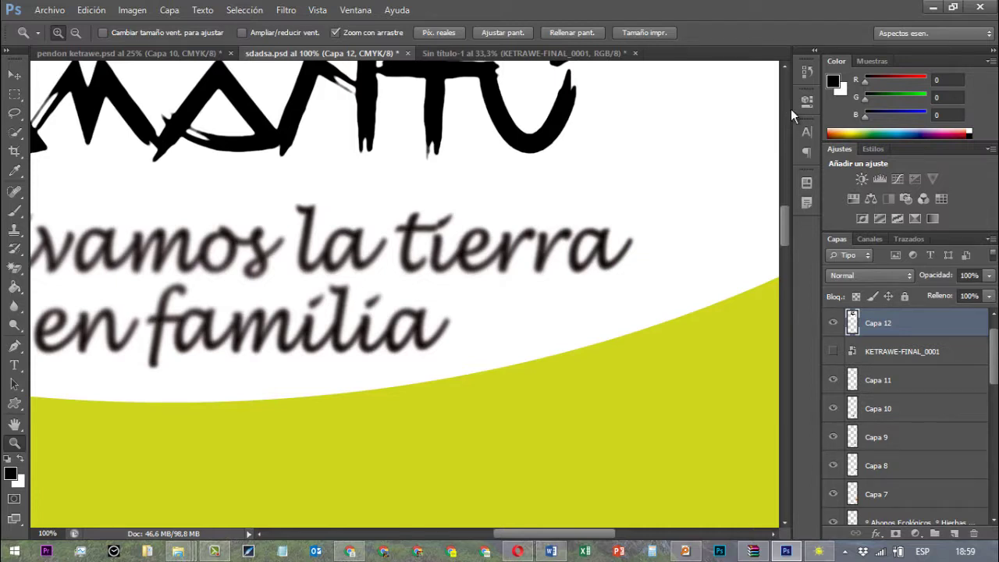
{"action": "scroll", "coordinate": [792, 115], "scroll_direction": "up", "scroll_amount": 3}
{"action": "scroll", "coordinate": [792, 116], "scroll_direction": "up", "scroll_amount": 1}
{"action": "scroll", "coordinate": [792, 116], "scroll_direction": "up", "scroll_amount": 3}
{"action": "scroll", "coordinate": [791, 115], "scroll_direction": "up", "scroll_amount": 2}
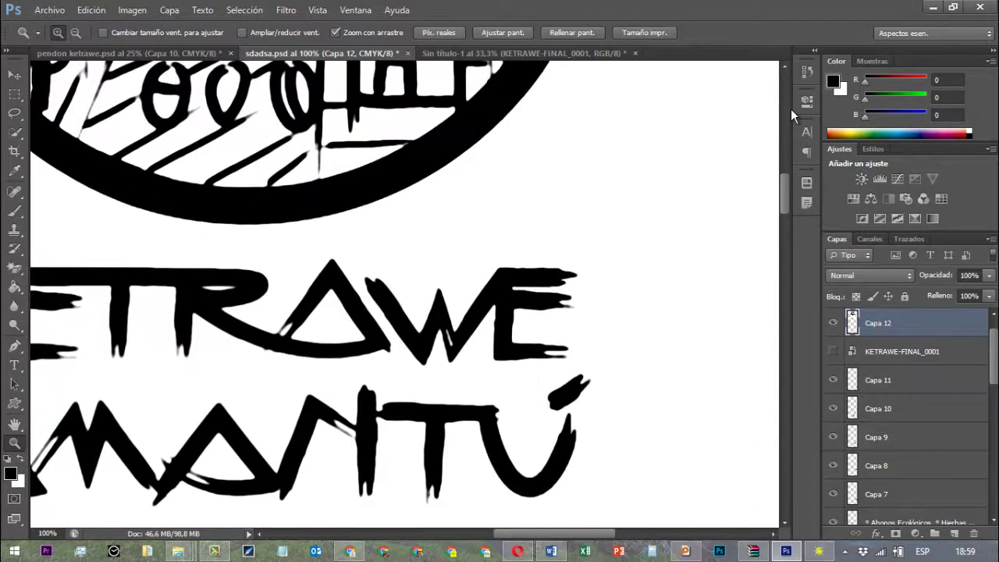